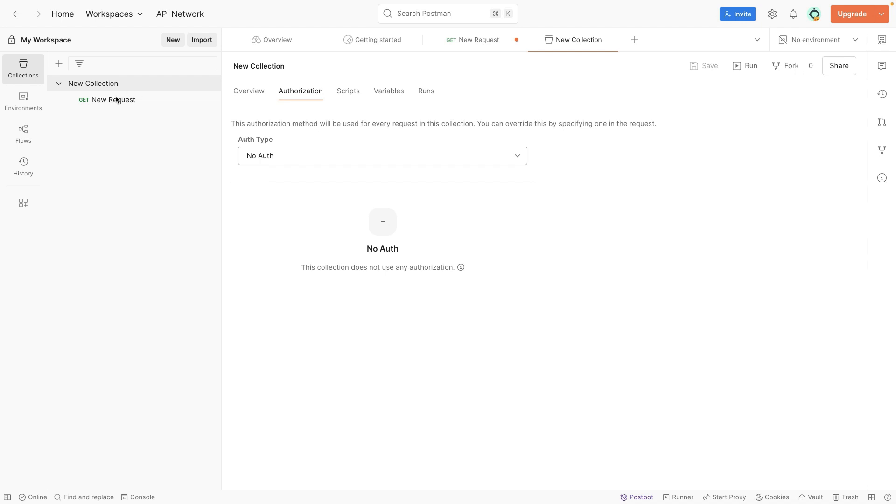
Inspect the existing request in New Collection and the HTTP methods it offers.
{"action": "left_click", "coordinate": [124, 104]}
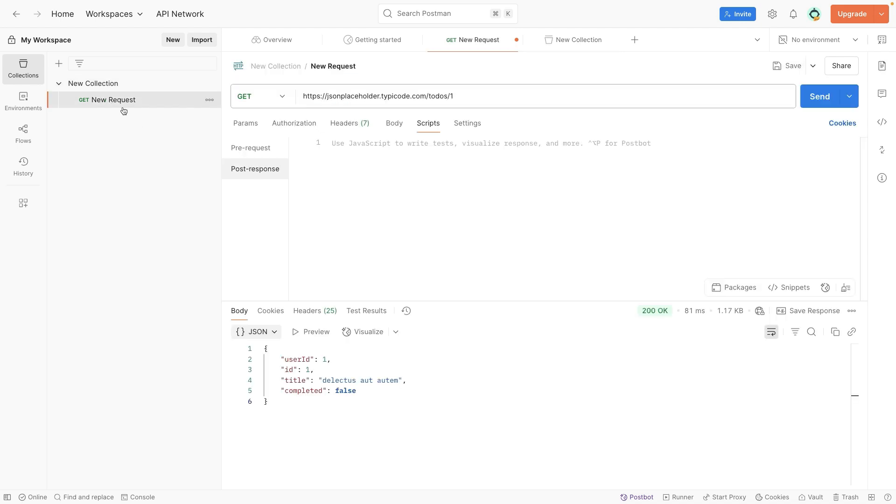
{"action": "left_click", "coordinate": [250, 96]}
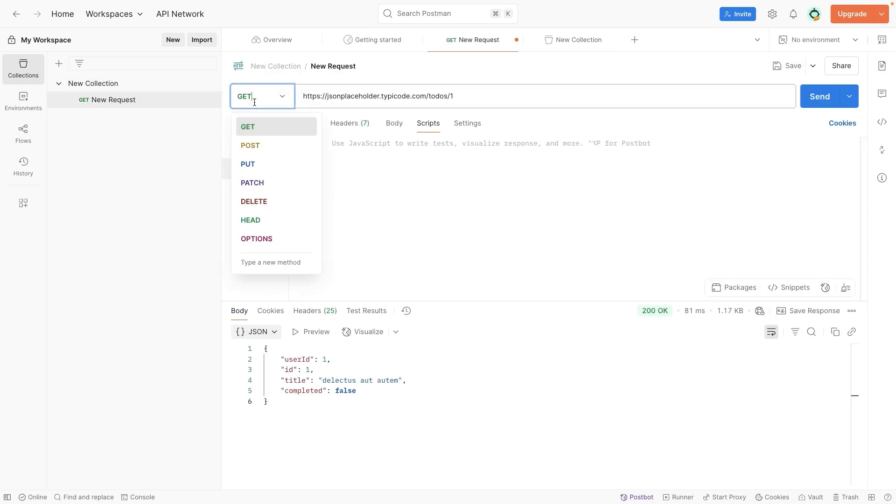
{"action": "left_click", "coordinate": [173, 149]}
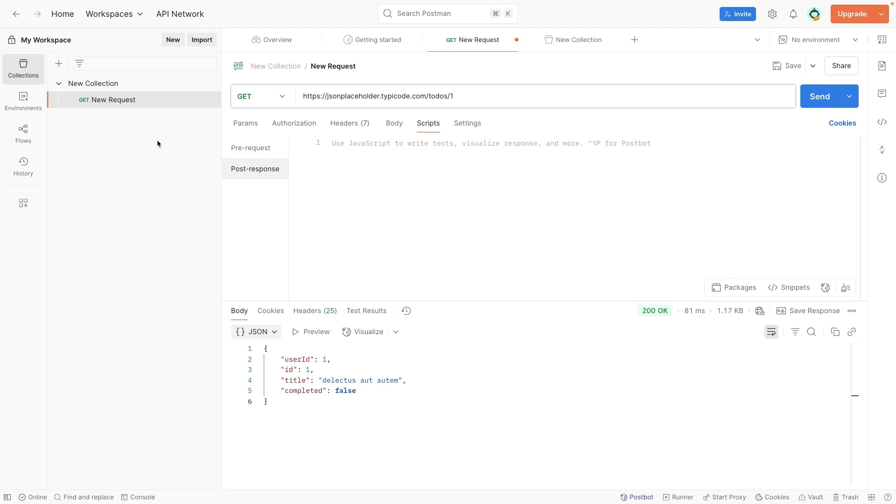
{"action": "left_click", "coordinate": [91, 89]}
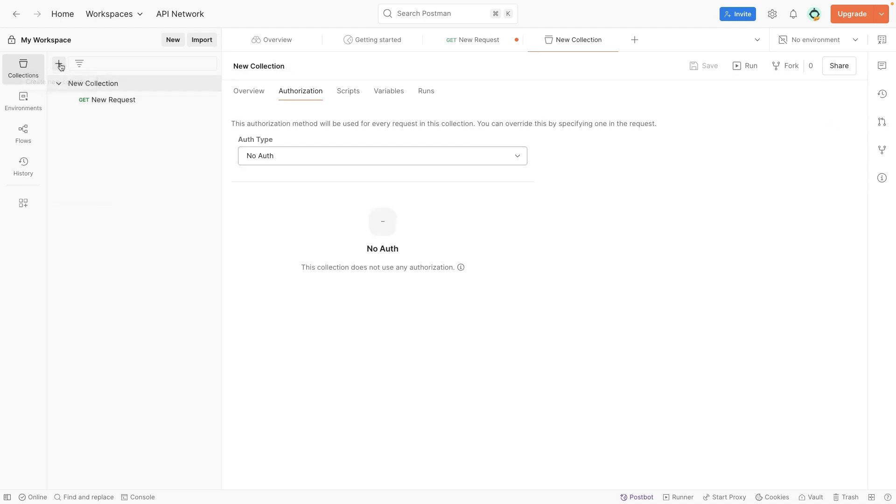
Create a blank collection named "Regression testing" and move the GET request from New Collection into it.
{"action": "left_click", "coordinate": [59, 64]}
{"action": "left_click", "coordinate": [106, 91]}
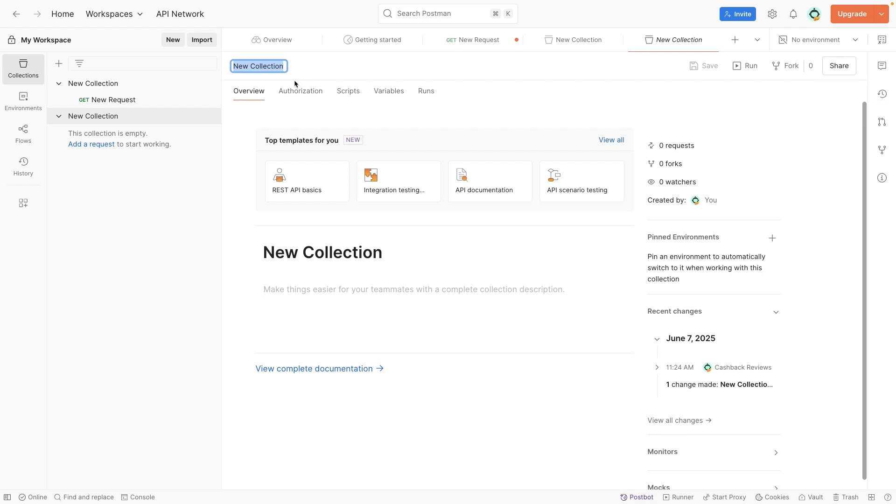
{"action": "type", "text": "RE"}
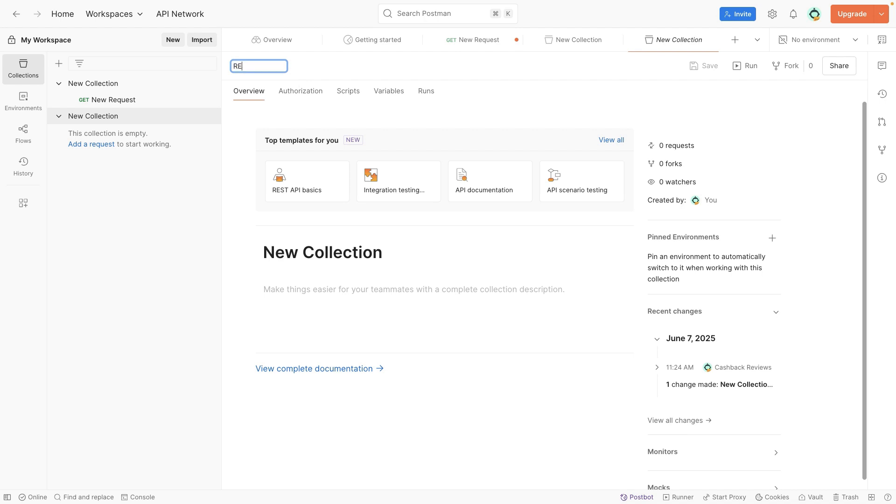
{"action": "type", "text": "gression testing"}
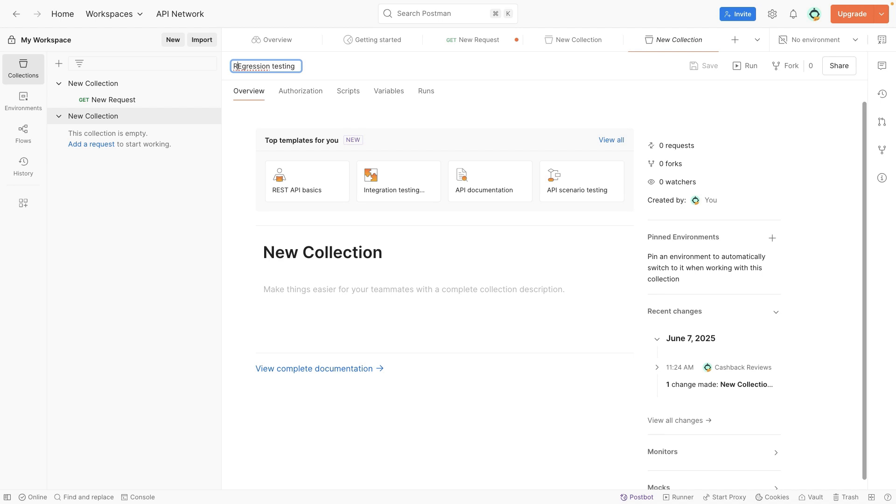
{"action": "key", "text": "BackSpace"}
{"action": "type", "text": "e"}
{"action": "key", "text": "Return"}
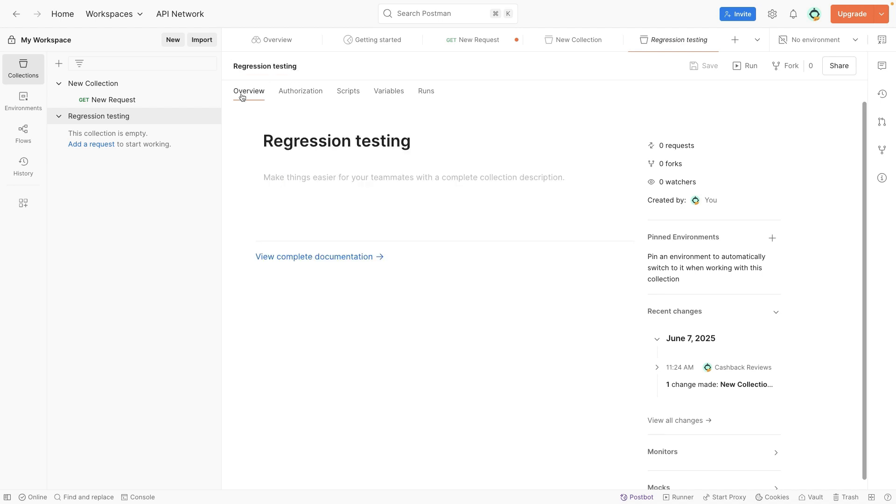
{"action": "left_click_drag", "start_coordinate": [106, 101], "coordinate": [106, 116]}
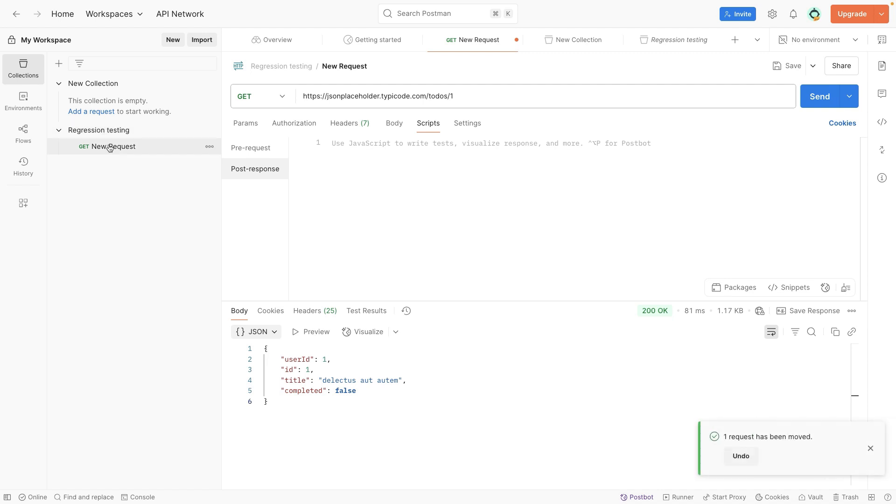
Add a request to the emptied New Collection, set its method to POST and save it.
{"action": "left_click", "coordinate": [89, 111]}
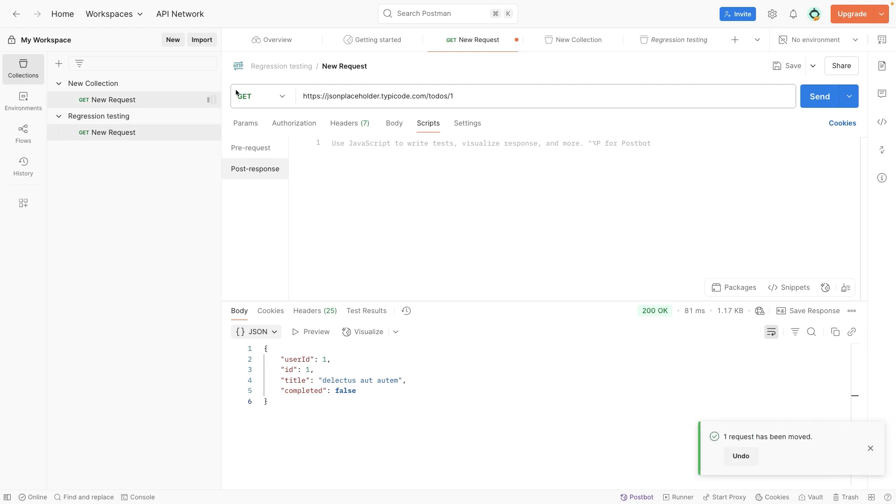
{"action": "left_click", "coordinate": [270, 99]}
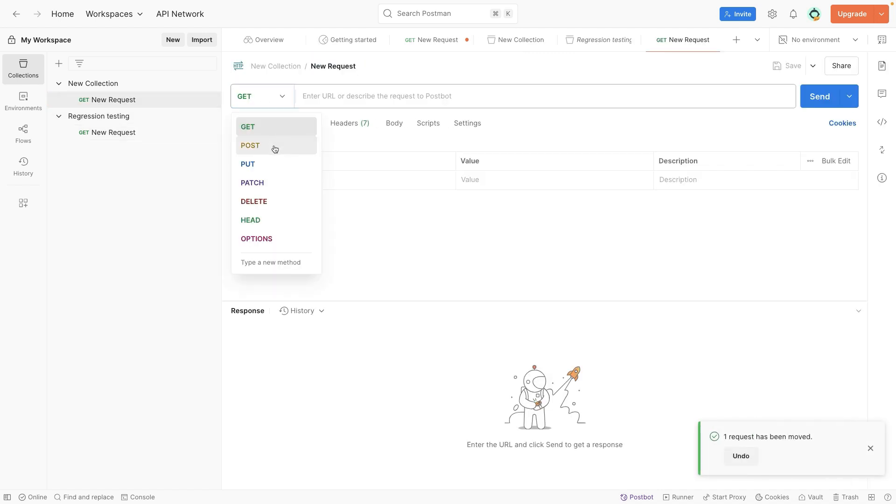
{"action": "left_click", "coordinate": [273, 144]}
{"action": "left_click", "coordinate": [132, 133]}
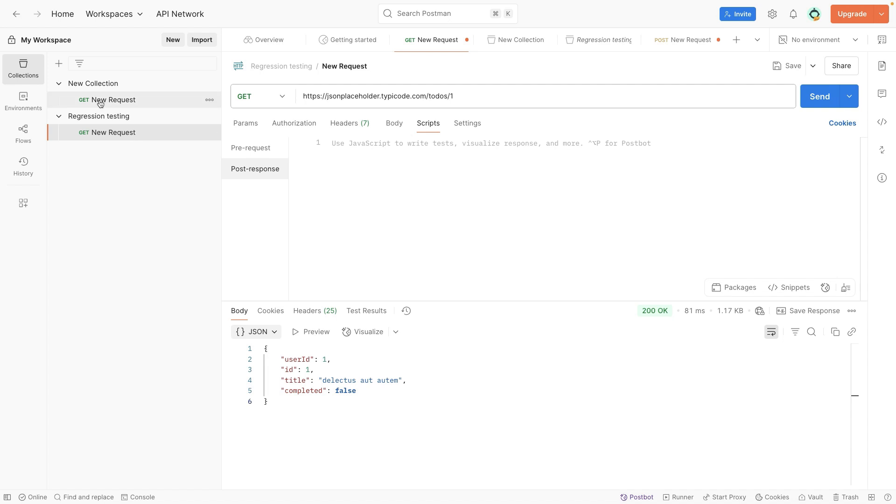
{"action": "left_click", "coordinate": [132, 103]}
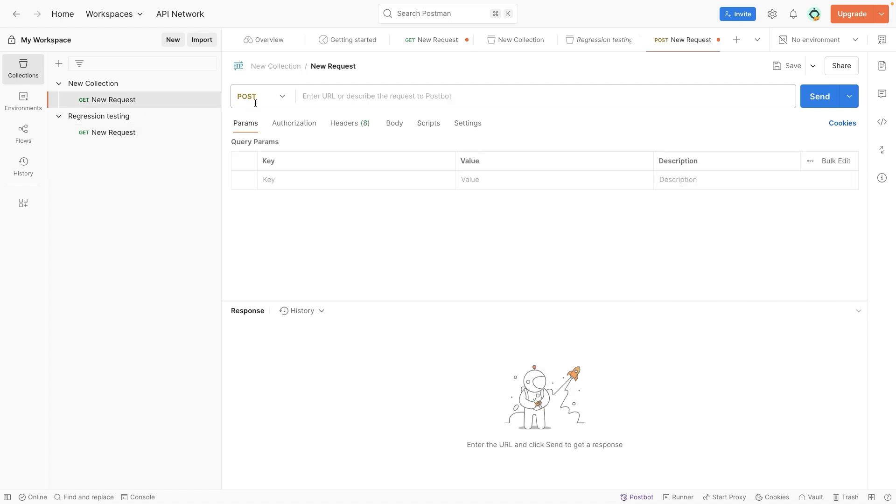
{"action": "left_click", "coordinate": [128, 138]}
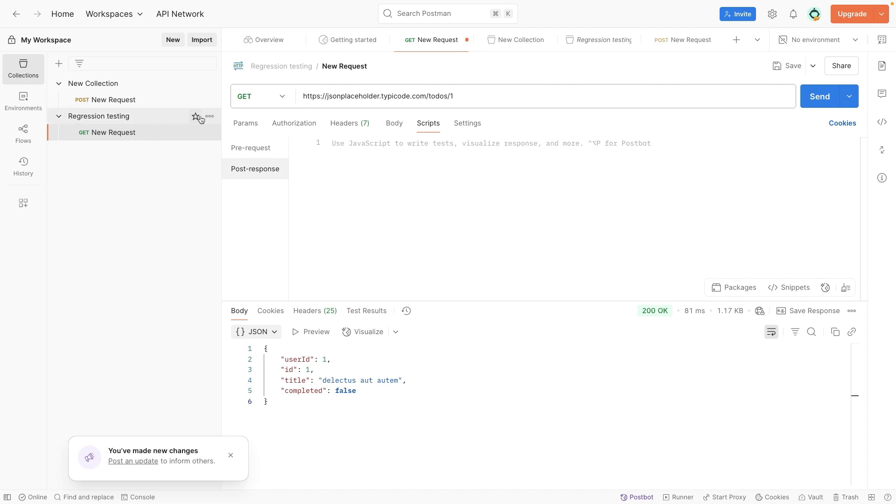
View the sharing options of the Regression testing collection, then close them without inviting anyone.
{"action": "left_click", "coordinate": [209, 117]}
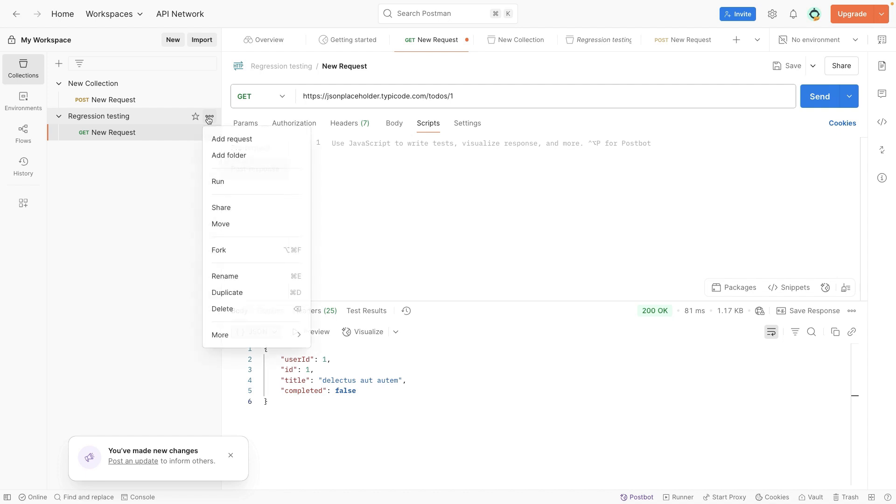
{"action": "left_click", "coordinate": [222, 208]}
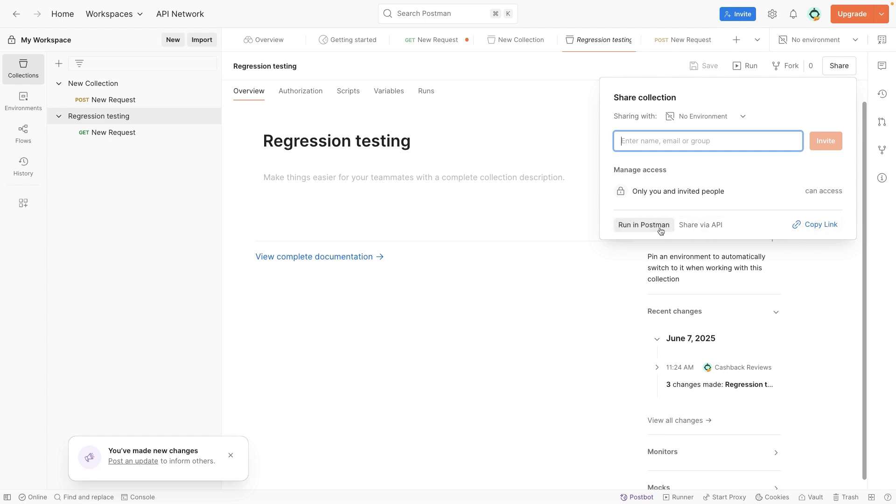
{"action": "left_click", "coordinate": [510, 213]}
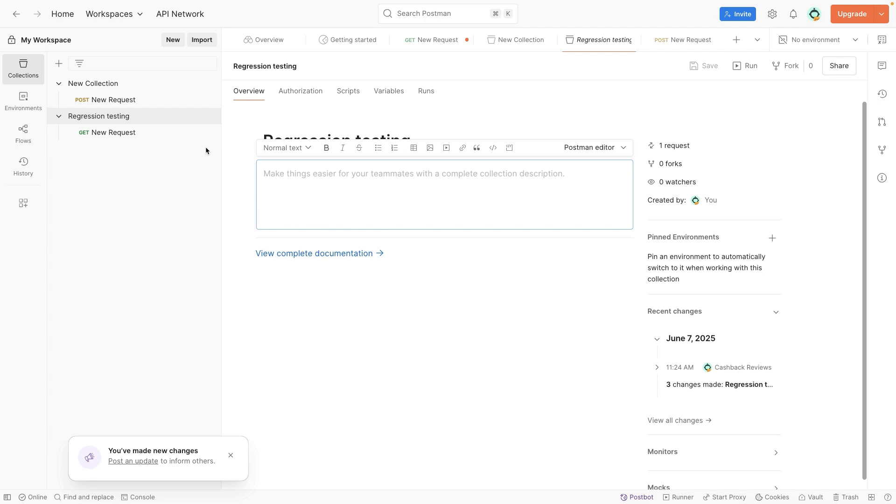
{"action": "left_click", "coordinate": [175, 119]}
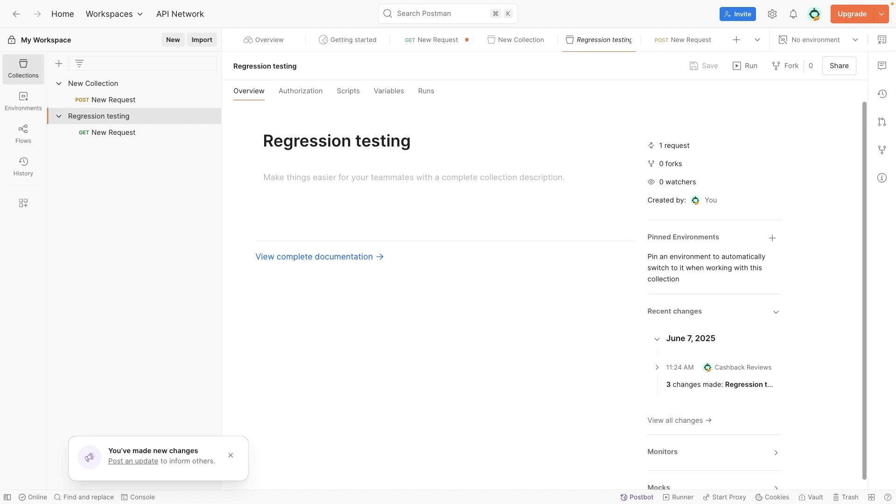
Review New Collection and Regression testing with its GET request, including Regression testing's functional run history.
{"action": "left_click_drag", "start_coordinate": [140, 135], "coordinate": [124, 119]}
{"action": "left_click", "coordinate": [111, 84]}
{"action": "left_click", "coordinate": [260, 68]}
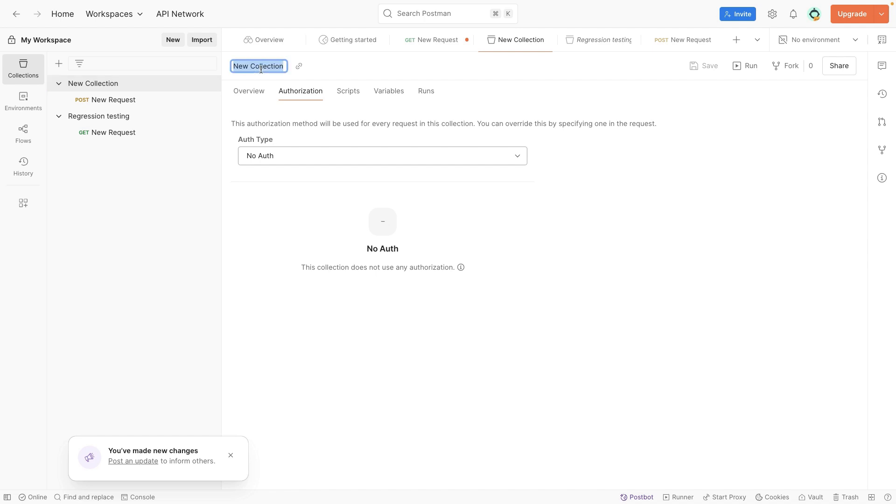
{"action": "left_click", "coordinate": [125, 120]}
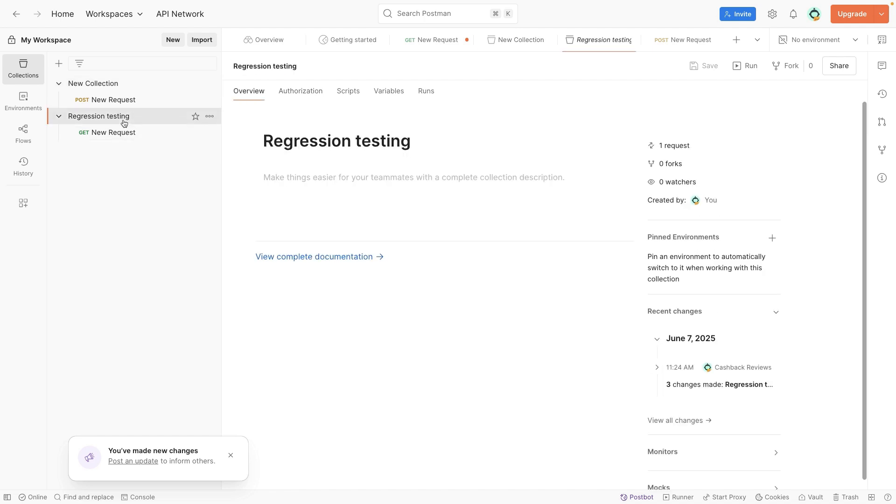
{"action": "left_click", "coordinate": [125, 133]}
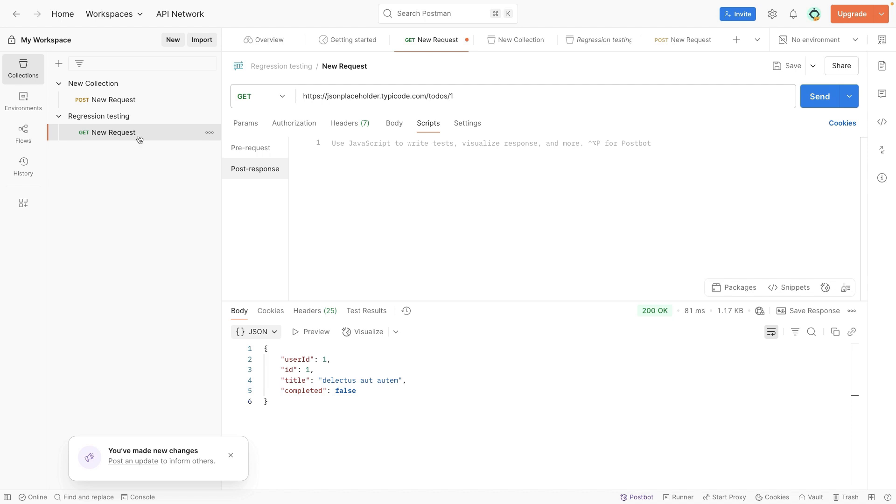
{"action": "left_click", "coordinate": [106, 116]}
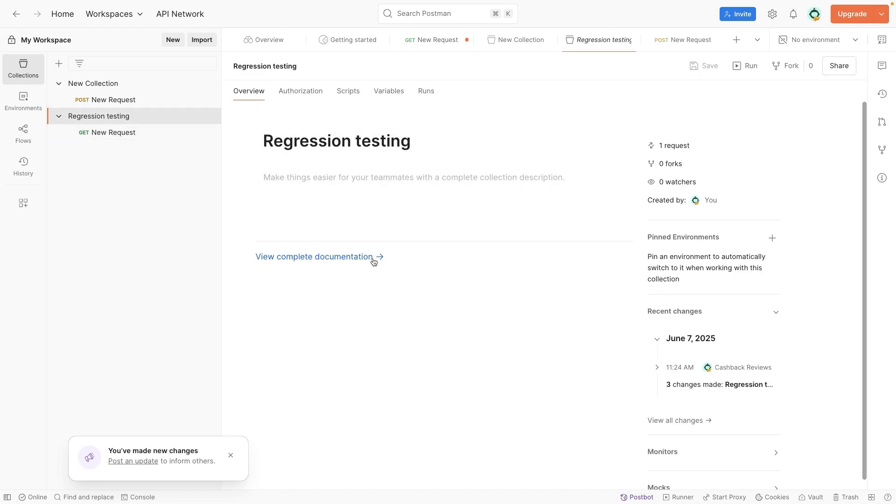
{"action": "left_click", "coordinate": [424, 92]}
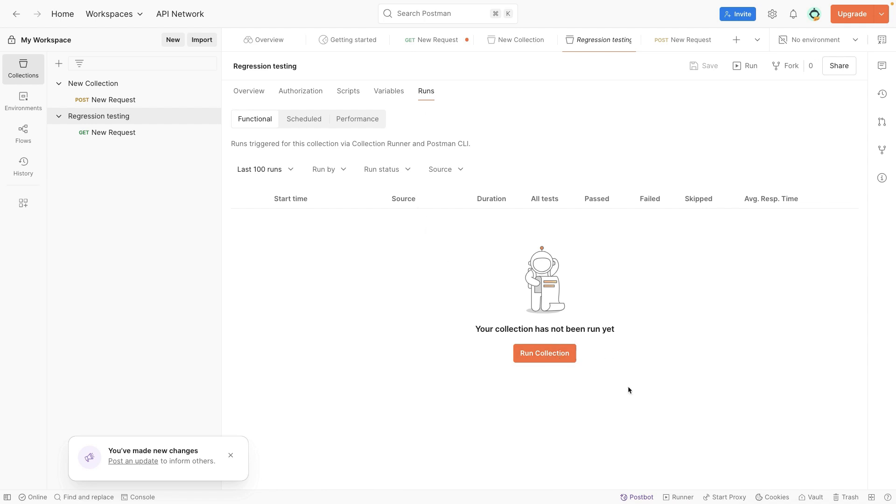
Create another blank collection and name it "Project 1".
{"action": "left_click", "coordinate": [59, 63]}
{"action": "left_click", "coordinate": [74, 85]}
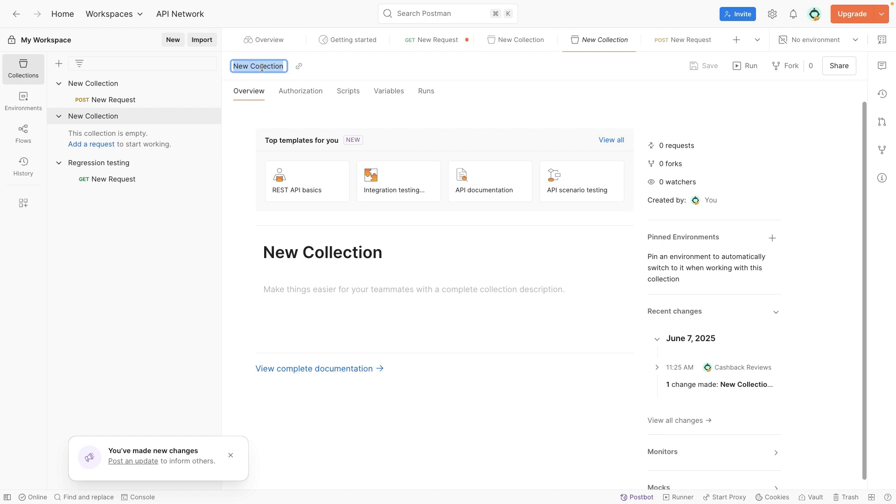
{"action": "type", "text": "My"}
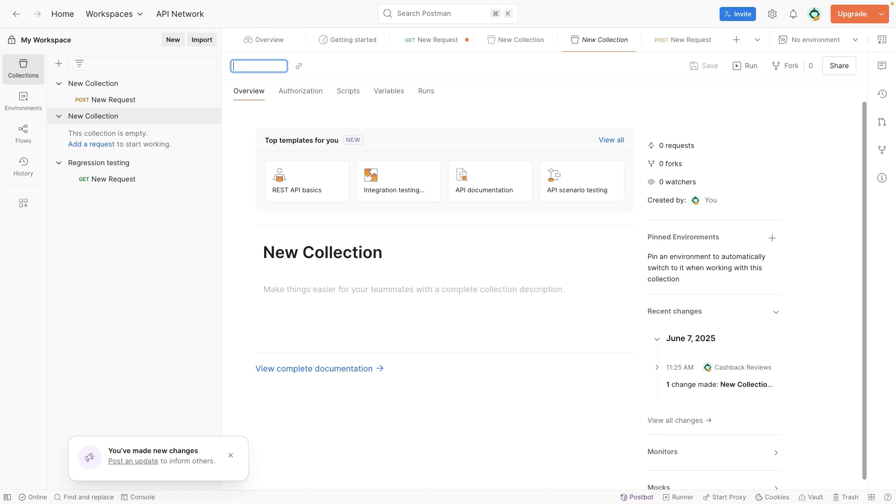
{"action": "type", "text": "Project 1"}
{"action": "key", "text": "Return"}
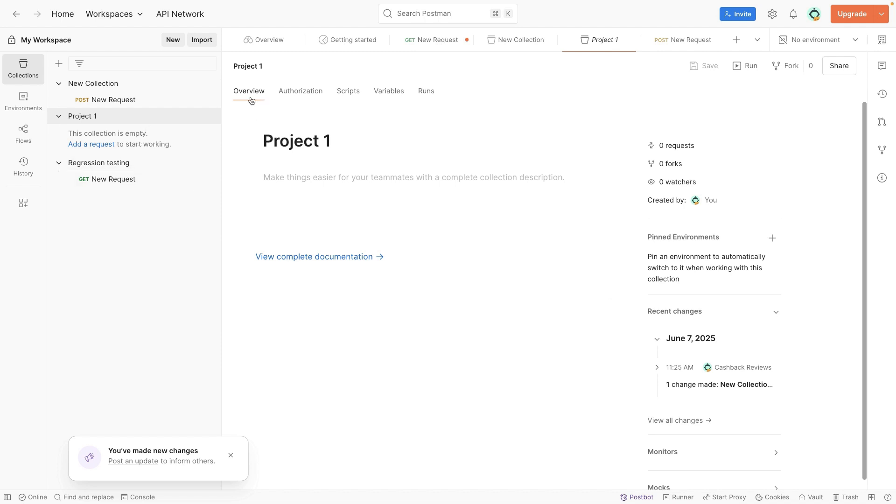
Describe Project 1 as "This collection contains all the API requests for our Postman tutorial series, covering basics like GET and POST.".
{"action": "left_click", "coordinate": [287, 95]}
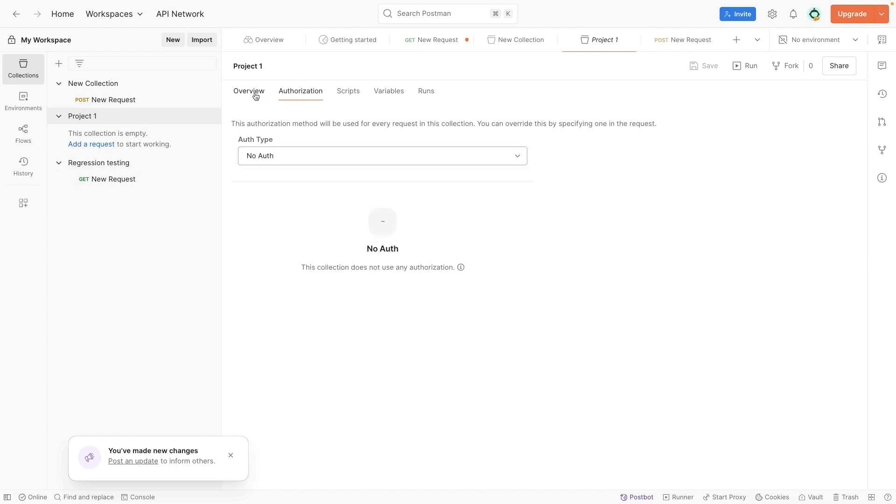
{"action": "left_click", "coordinate": [254, 93]}
{"action": "left_click", "coordinate": [298, 144]}
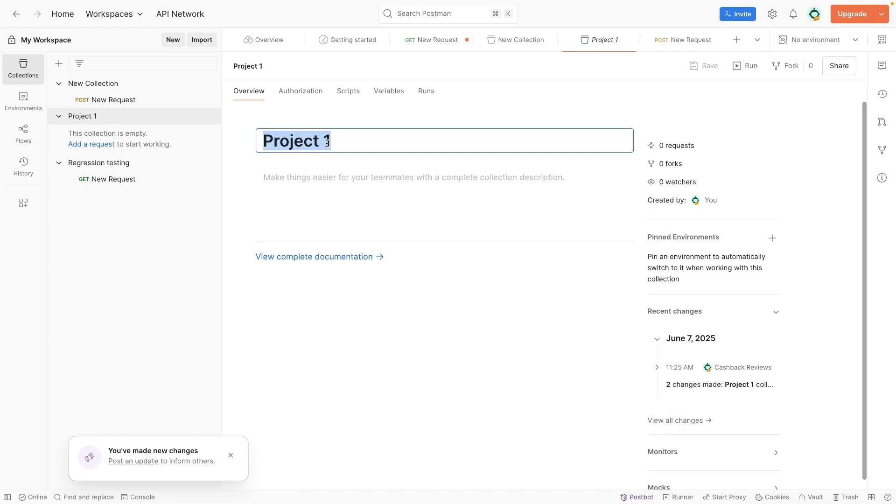
{"action": "left_click", "coordinate": [350, 140]}
{"action": "key", "text": "Return"}
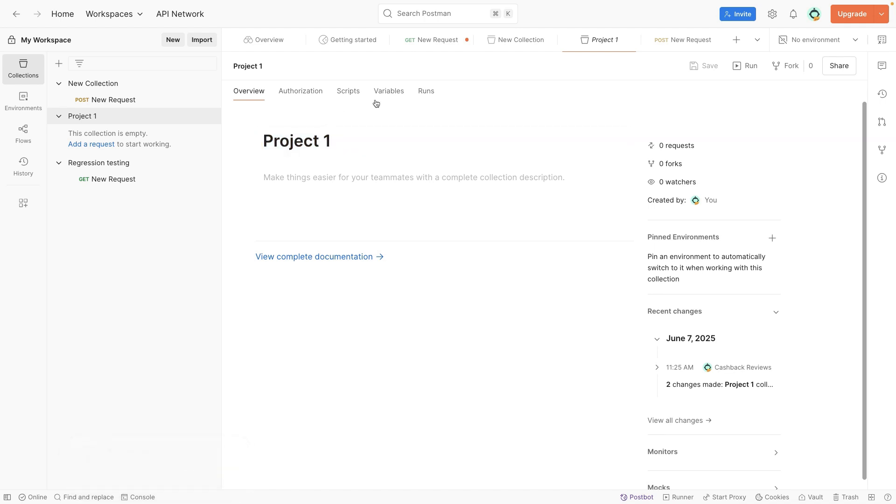
{"action": "left_click", "coordinate": [302, 185]}
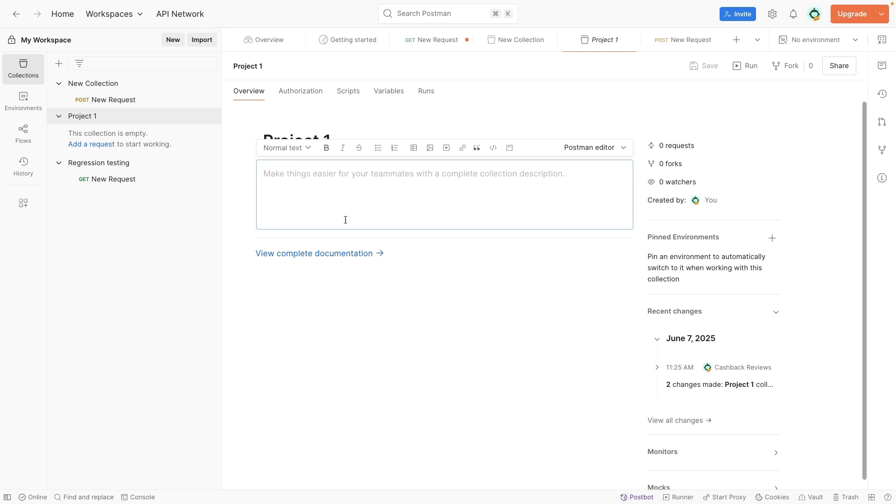
{"action": "scroll", "coordinate": [345, 218], "scroll_direction": "down", "scroll_amount": 1}
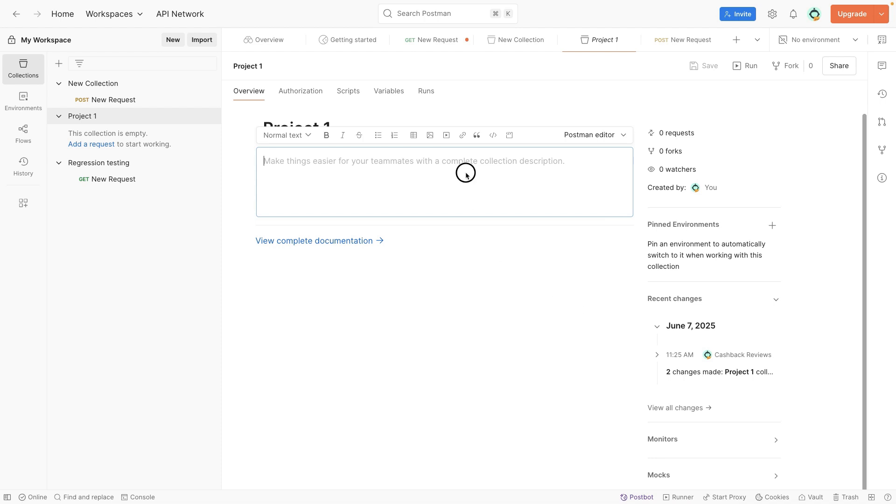
{"action": "type", "text": "This collection contains all the API requests for our Postman tutorial series, covering basics like GET and POST."}
{"action": "left_click", "coordinate": [494, 292]}
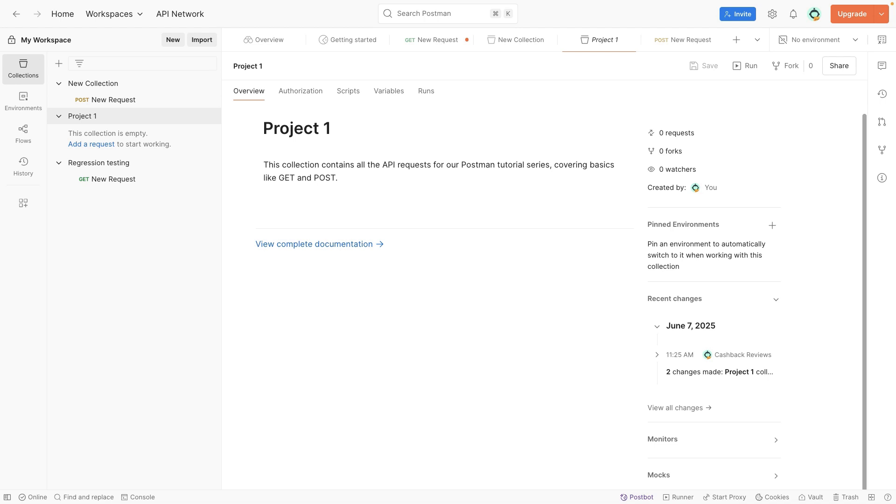
{"action": "left_click_drag", "start_coordinate": [171, 179], "coordinate": [107, 147]}
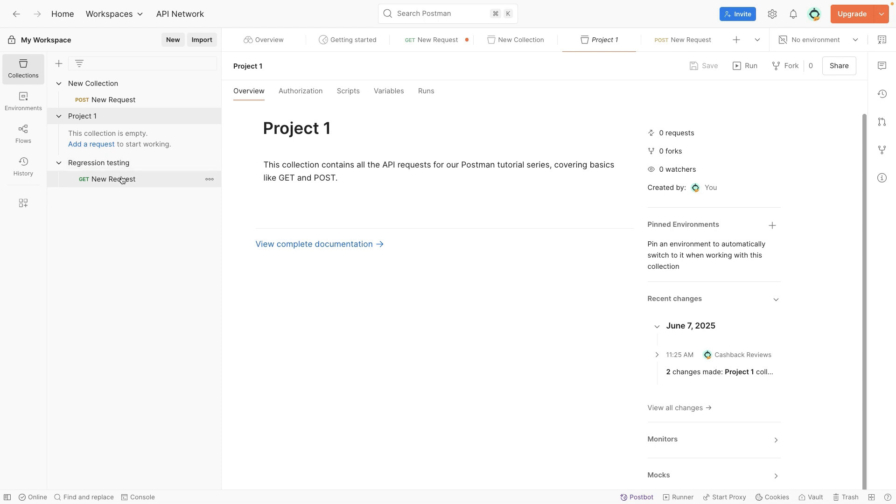
{"action": "left_click", "coordinate": [106, 147]}
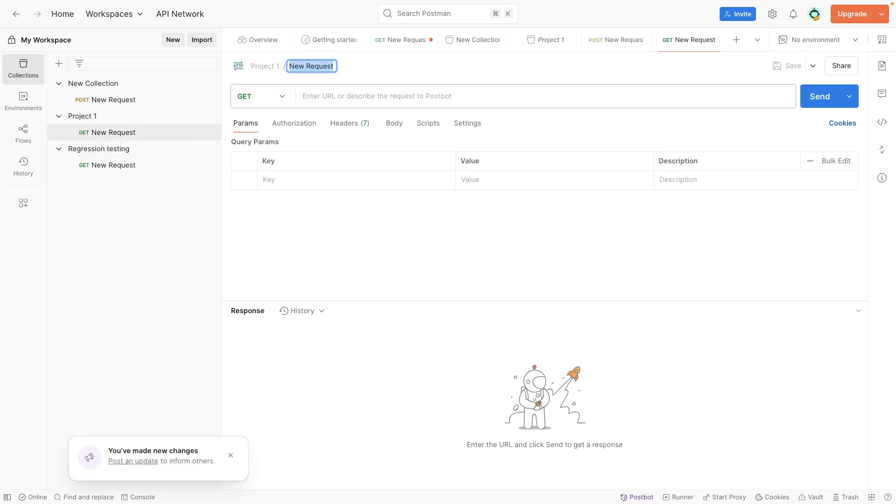
{"action": "left_click", "coordinate": [382, 90]}
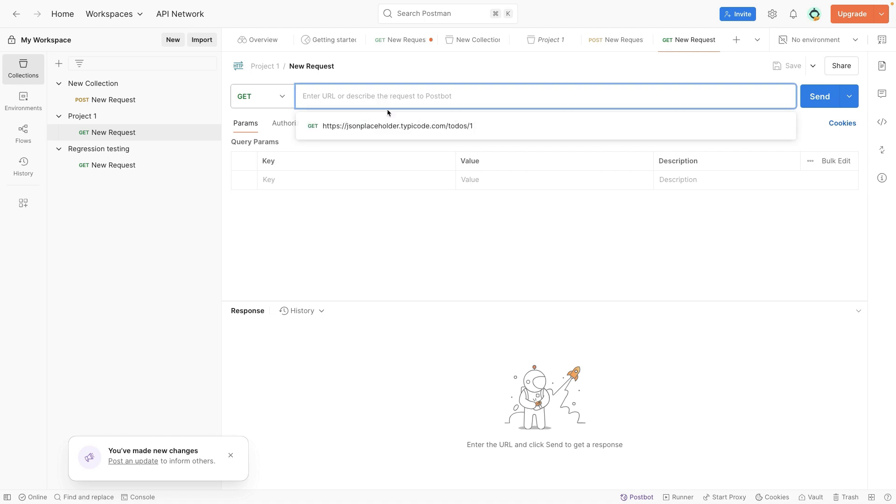
{"action": "left_click", "coordinate": [393, 122]}
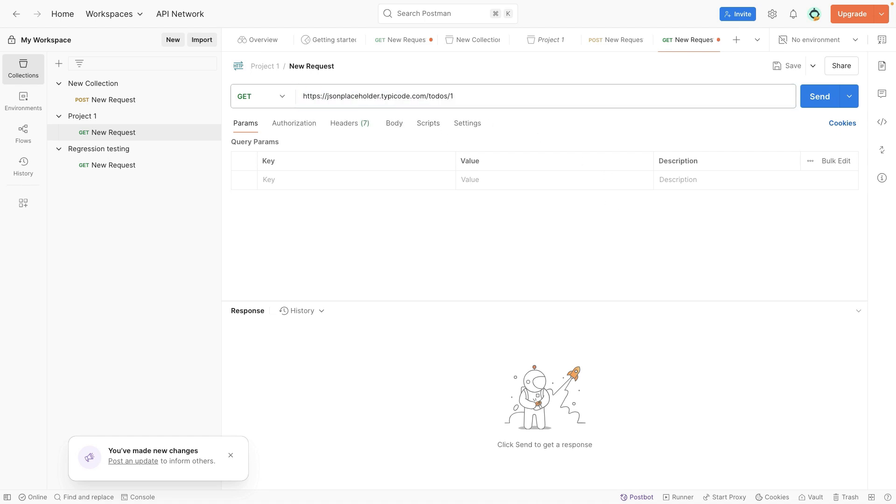
{"action": "left_click", "coordinate": [820, 98]}
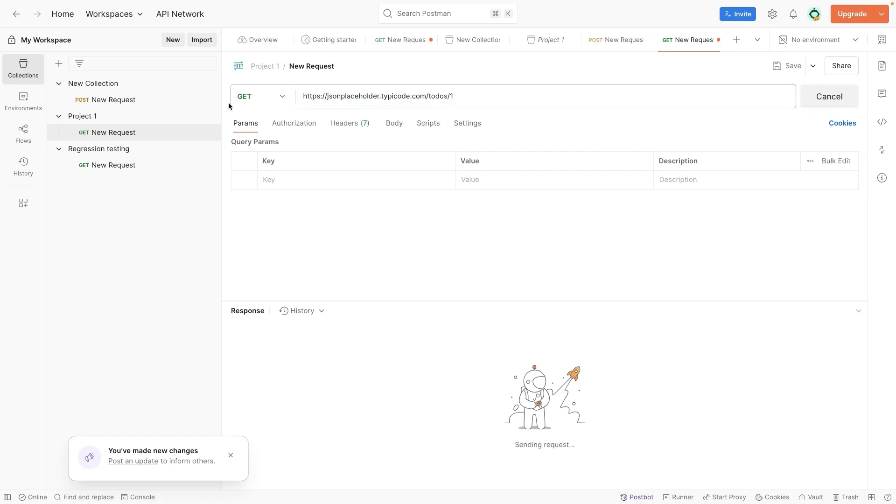
Rename the GET request in Project 1 as "Test".
{"action": "left_click", "coordinate": [319, 67]}
{"action": "type", "text": "Test"}
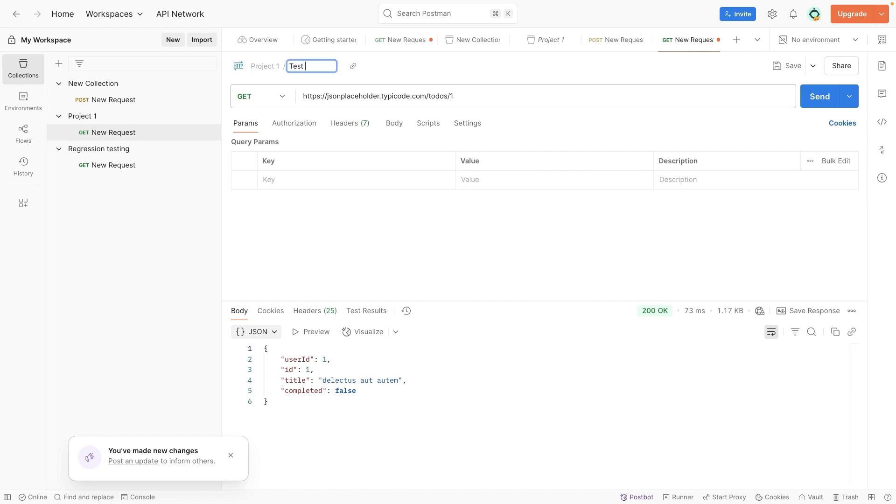
{"action": "key", "text": "Return"}
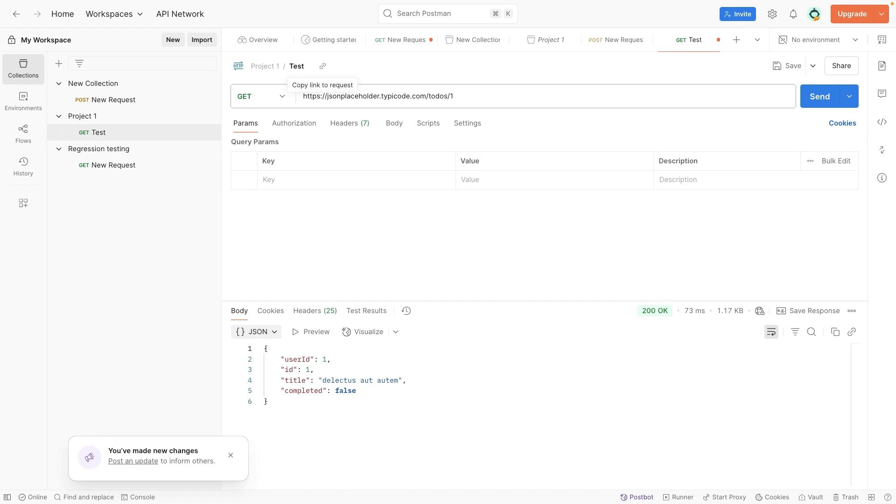
Move the Test request from Project 1 into New Collection and duplicate it there.
{"action": "left_click_drag", "start_coordinate": [101, 137], "coordinate": [104, 104]}
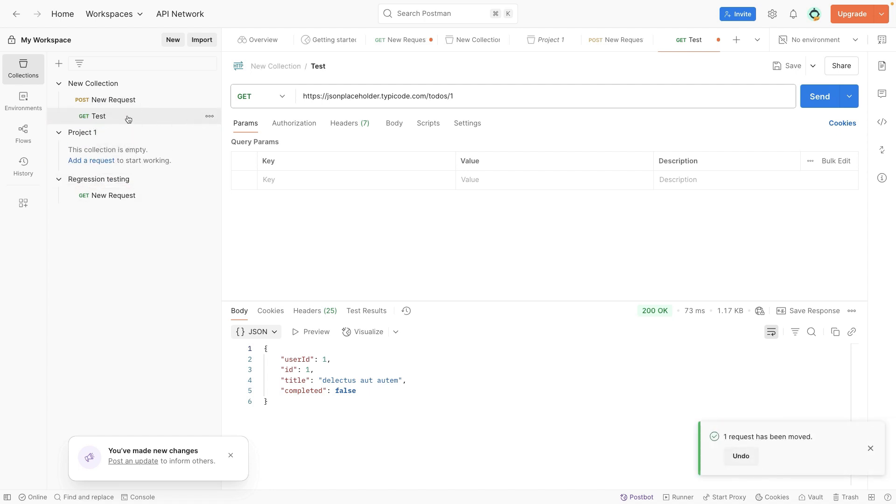
{"action": "left_click", "coordinate": [210, 116]}
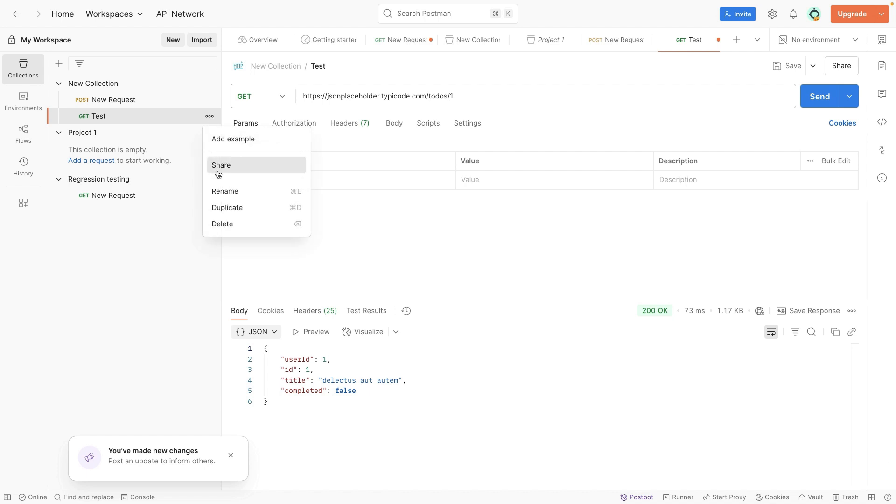
{"action": "left_click", "coordinate": [238, 207]}
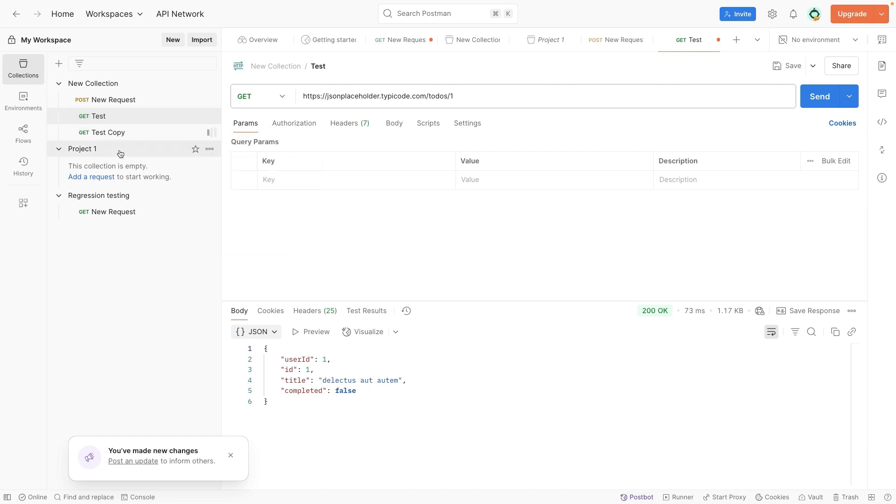
Move the Test Copy request from New Collection into Project 1 and rename it "Prod test".
{"action": "left_click", "coordinate": [116, 133]}
{"action": "left_click_drag", "start_coordinate": [116, 133], "coordinate": [112, 178]}
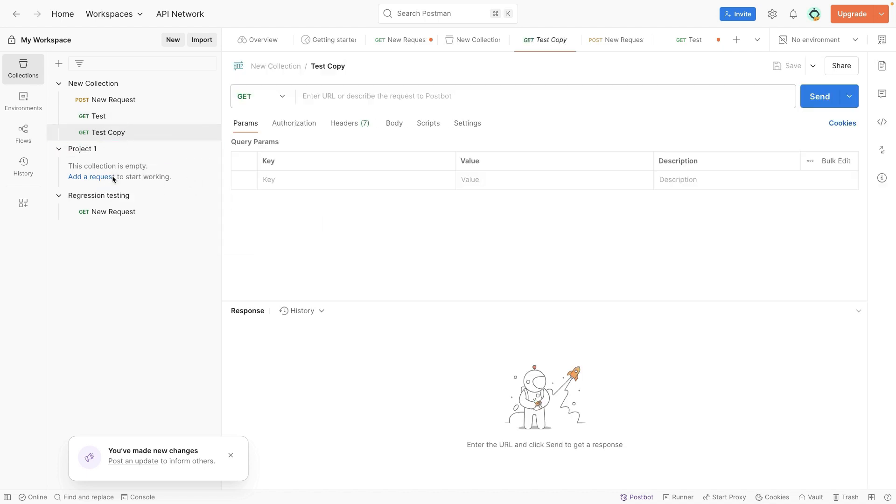
{"action": "left_click_drag", "start_coordinate": [107, 134], "coordinate": [85, 155]}
{"action": "left_click", "coordinate": [318, 67]}
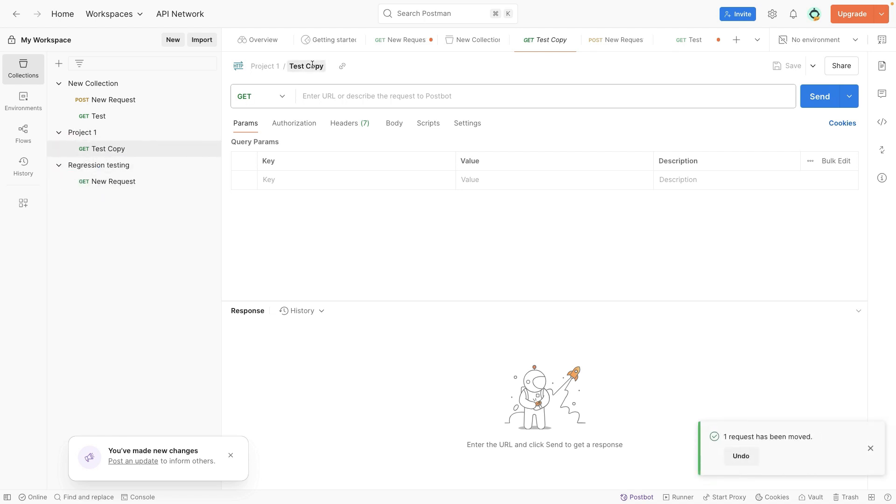
{"action": "type", "text": "Prod "}
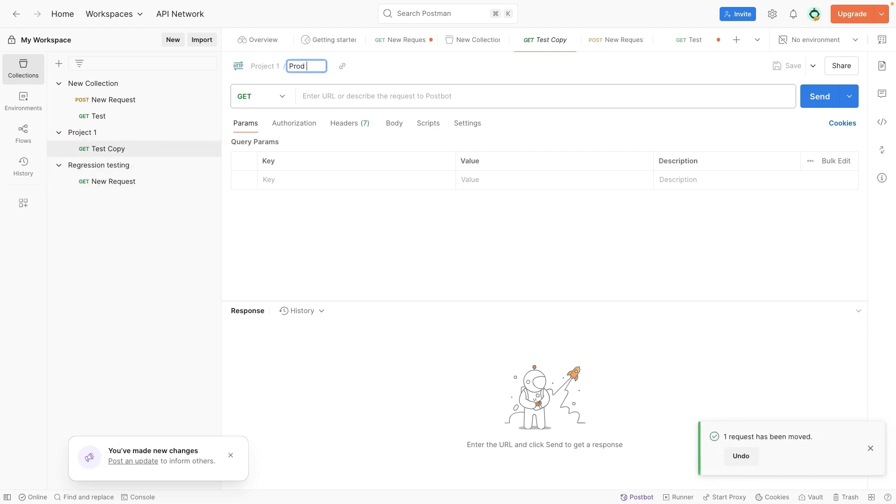
{"action": "type", "text": "test"}
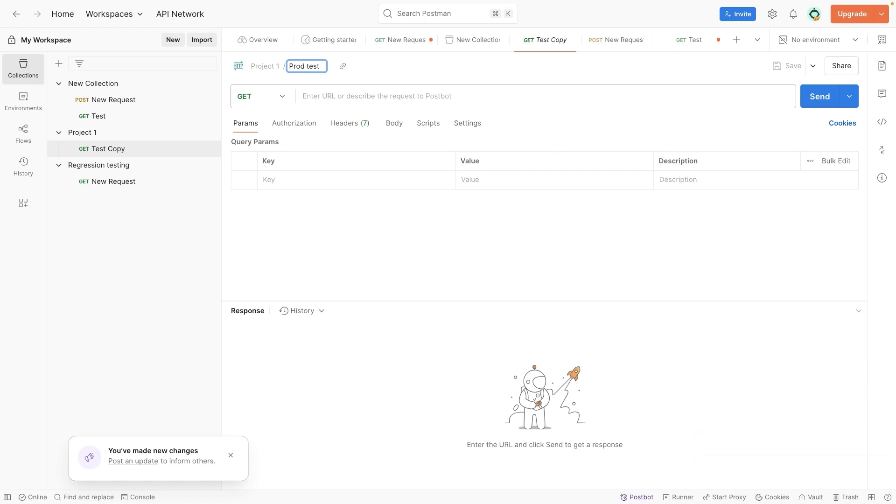
{"action": "key", "text": "Return"}
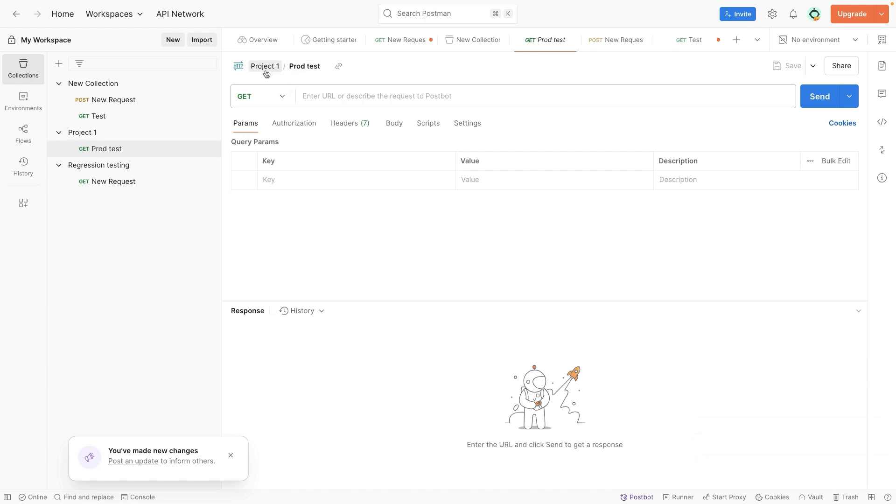
Review New Collection with its POST and Test requests, and the overview of Project 1 with its title and description.
{"action": "left_click", "coordinate": [108, 135]}
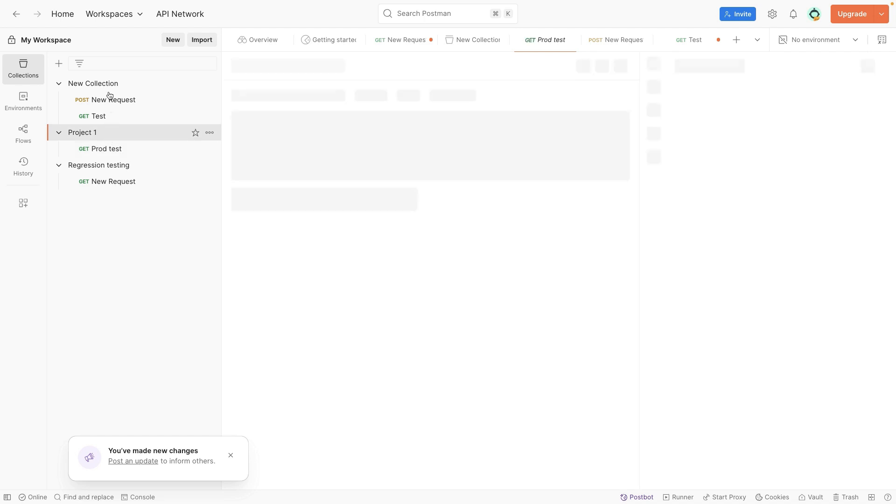
{"action": "left_click", "coordinate": [106, 84]}
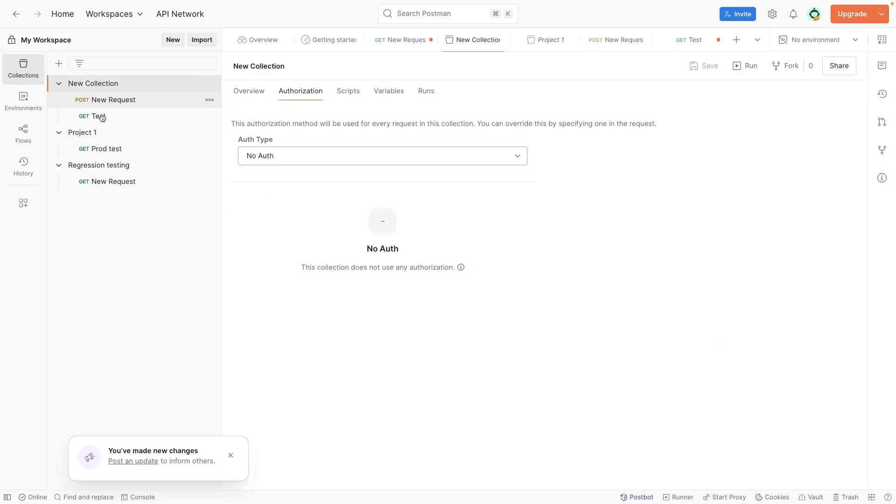
{"action": "left_click", "coordinate": [98, 115]}
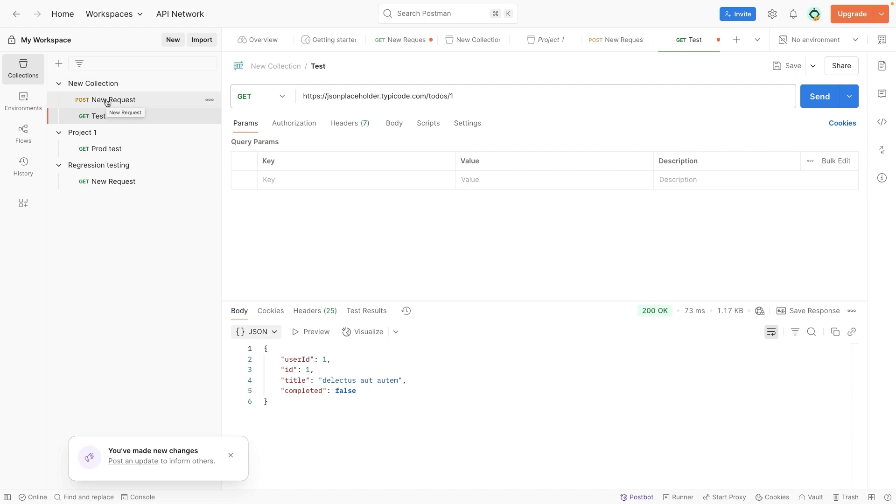
{"action": "left_click", "coordinate": [107, 101]}
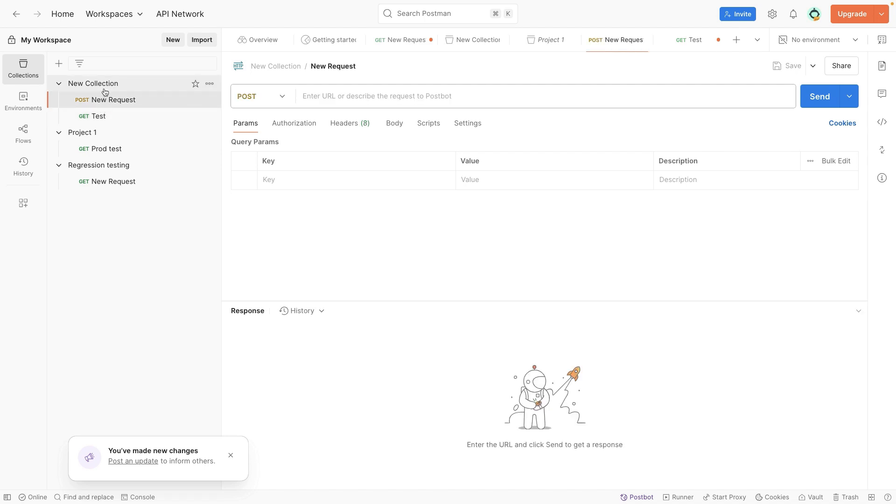
{"action": "left_click", "coordinate": [101, 84]}
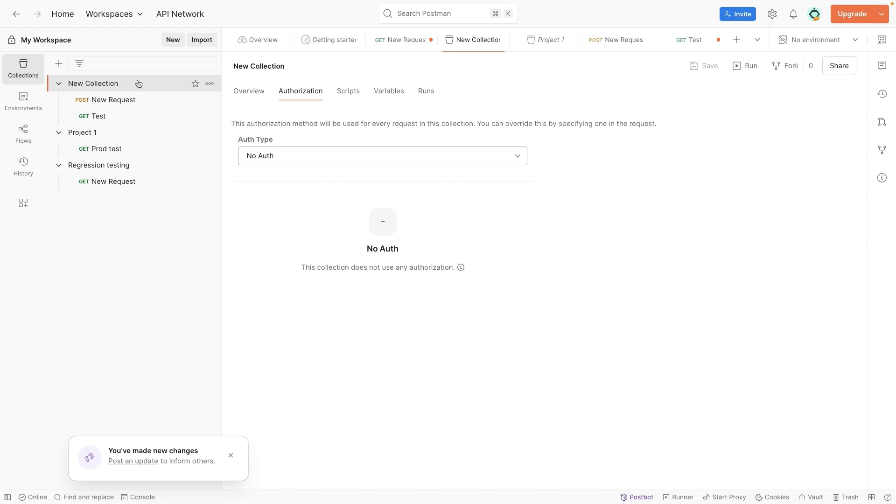
{"action": "left_click", "coordinate": [122, 133]}
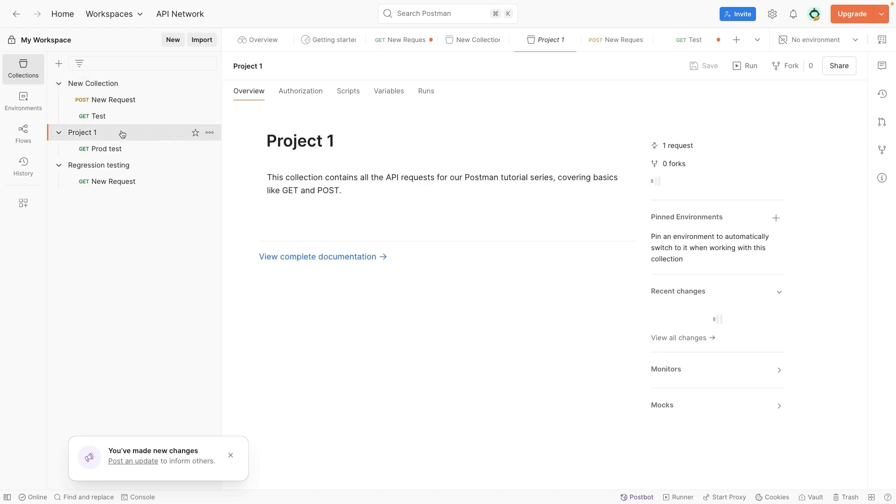
{"action": "left_click", "coordinate": [300, 136]}
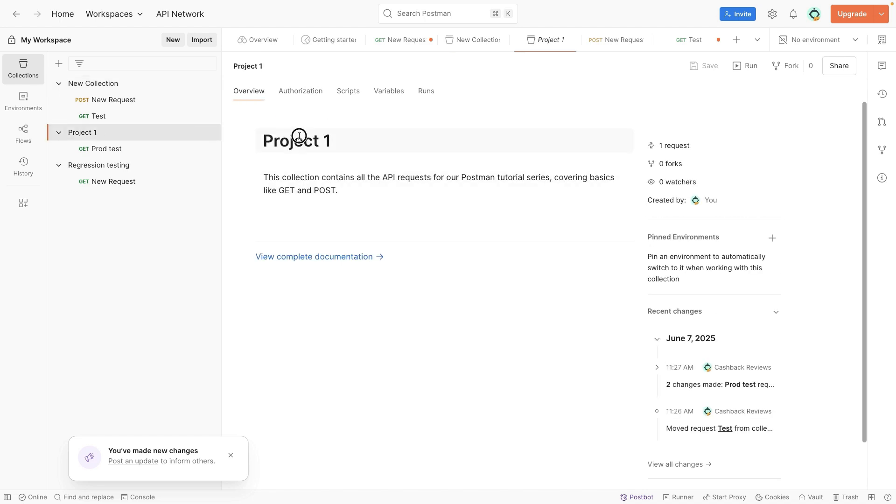
{"action": "left_click", "coordinate": [346, 175]}
{"action": "left_click", "coordinate": [306, 106]}
Set the authorization type of the Project 1 collection to Bearer Token and enter the token.
{"action": "left_click", "coordinate": [301, 93]}
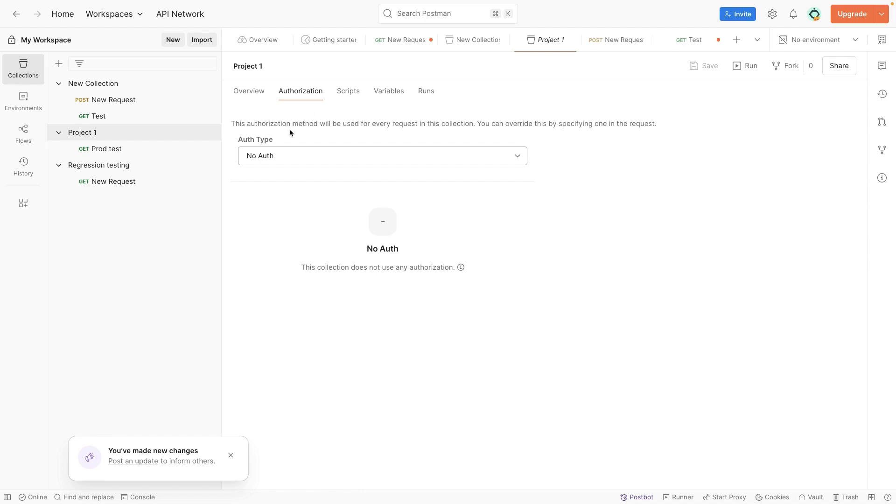
{"action": "left_click", "coordinate": [294, 156]}
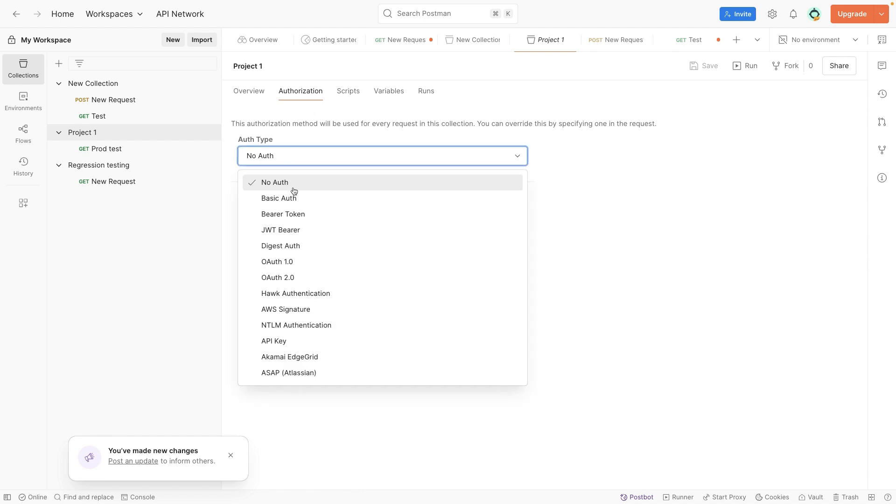
{"action": "left_click", "coordinate": [297, 213]}
{"action": "left_click", "coordinate": [413, 238]}
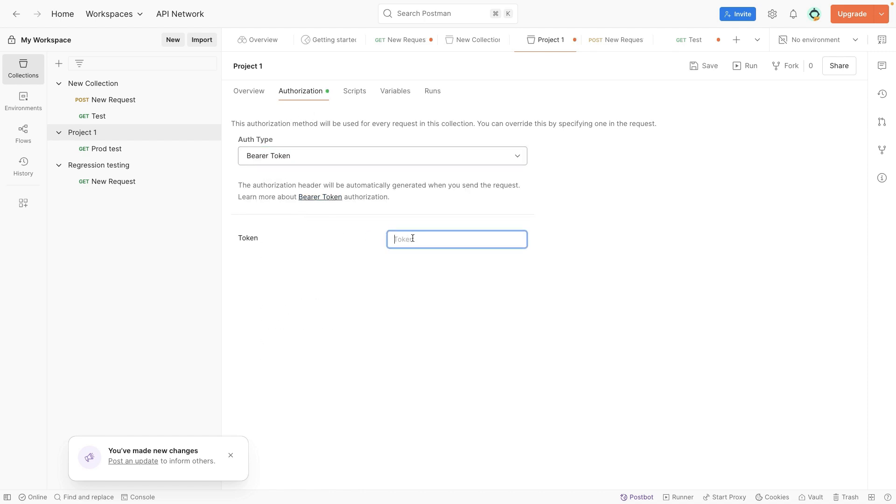
{"action": "type", "text": "•••••••"}
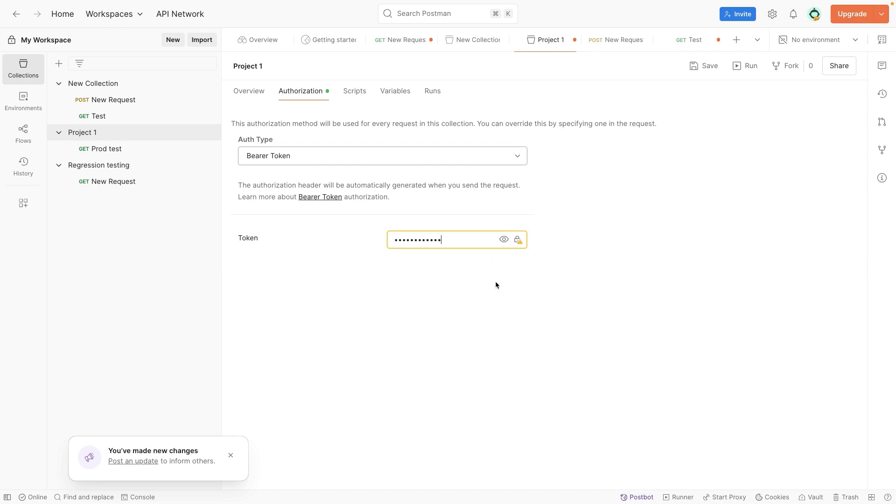
{"action": "type", "text": "•••••"}
{"action": "left_click", "coordinate": [334, 222]}
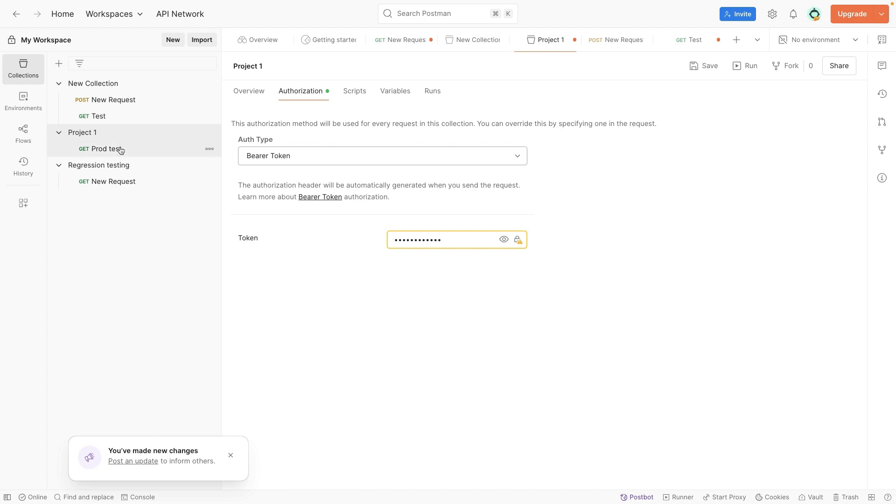
Review the Prod test request and the authorization, post-response and pre-request script sections of Project 1.
{"action": "left_click", "coordinate": [89, 150]}
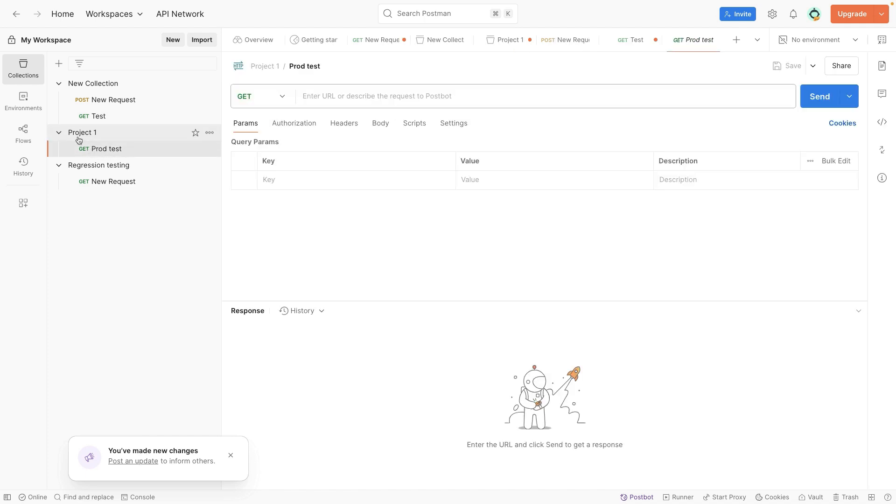
{"action": "left_click", "coordinate": [93, 135]}
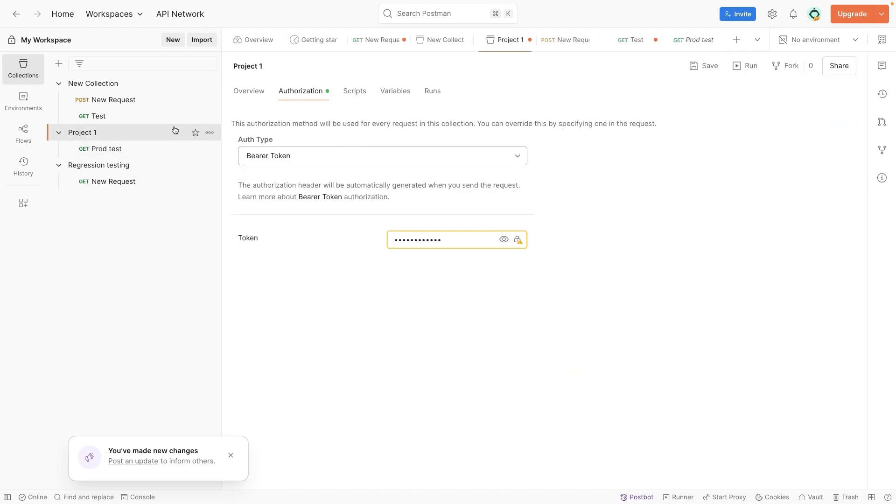
{"action": "left_click", "coordinate": [353, 95]}
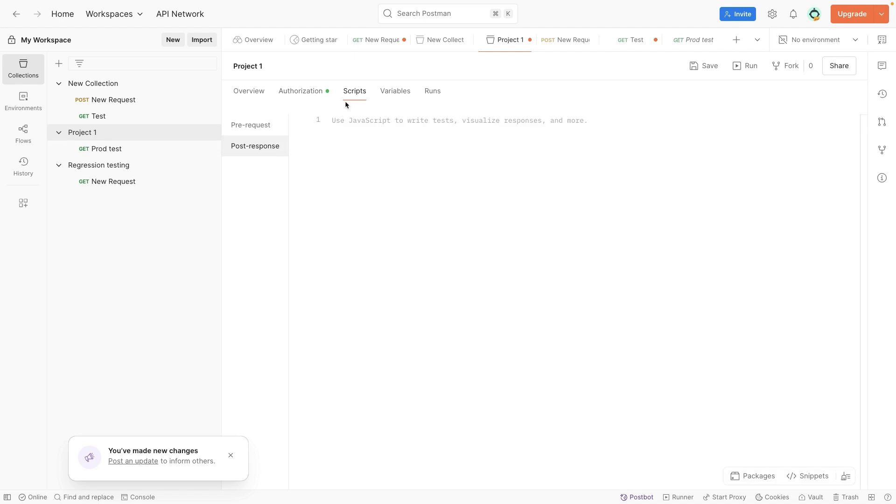
{"action": "left_click", "coordinate": [273, 127]}
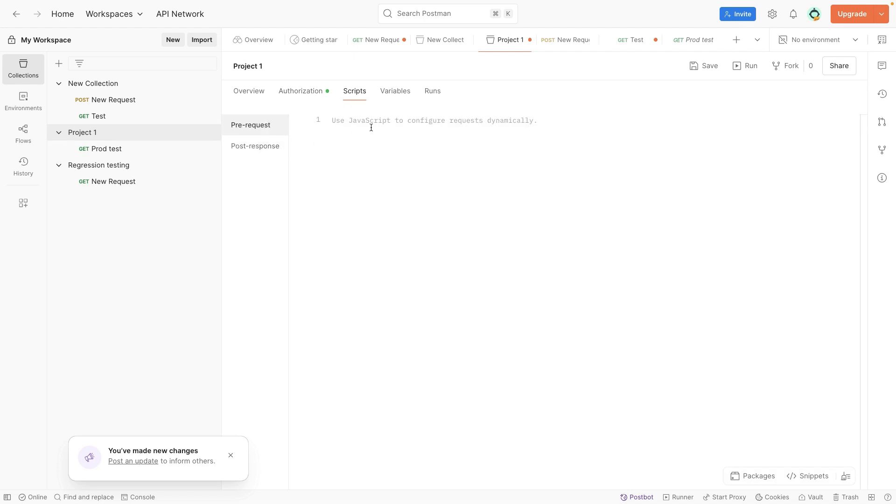
{"action": "left_click", "coordinate": [135, 150]}
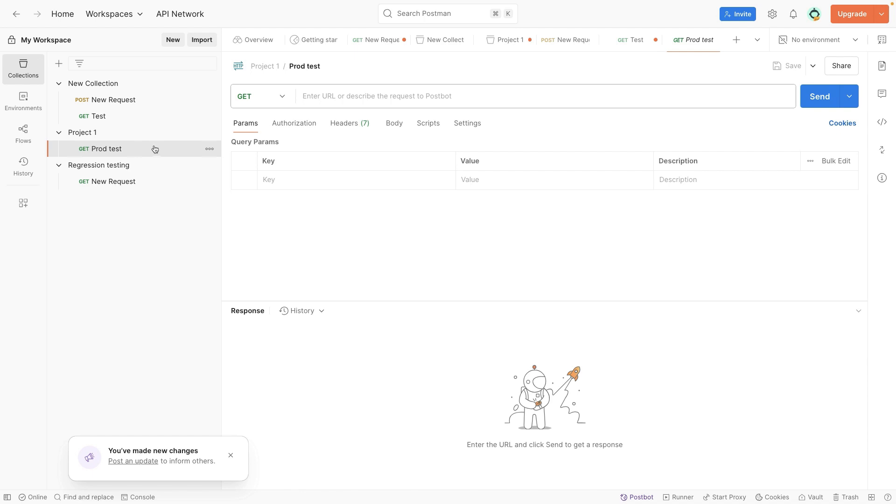
{"action": "left_click", "coordinate": [180, 131]}
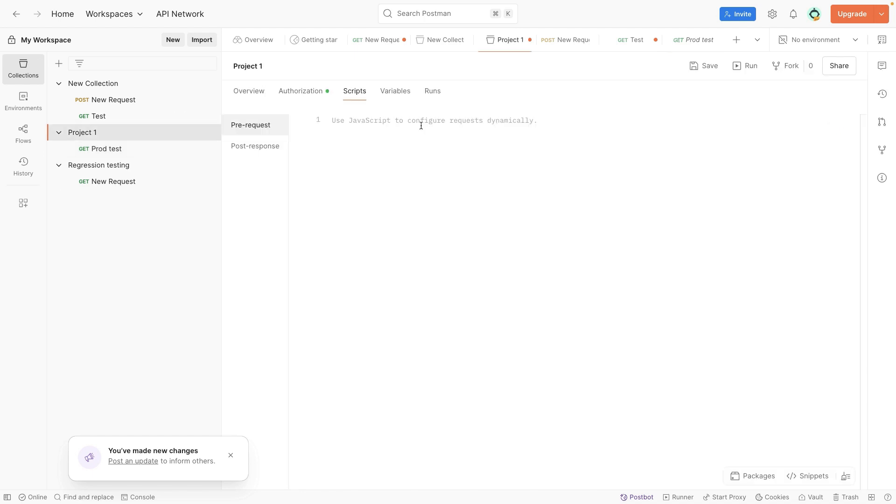
Add two collection variables named "username" and "baseUrl" to Project 1, leaving their initial values empty.
{"action": "left_click", "coordinate": [402, 93]}
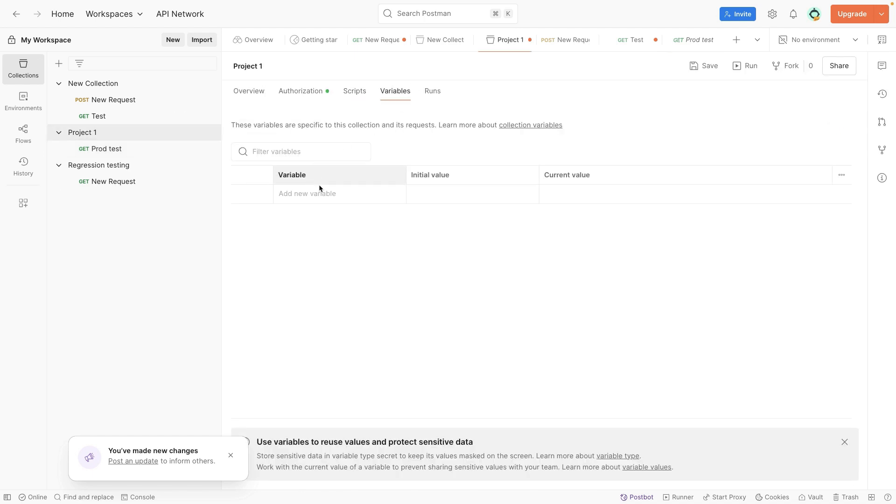
{"action": "left_click", "coordinate": [325, 195]}
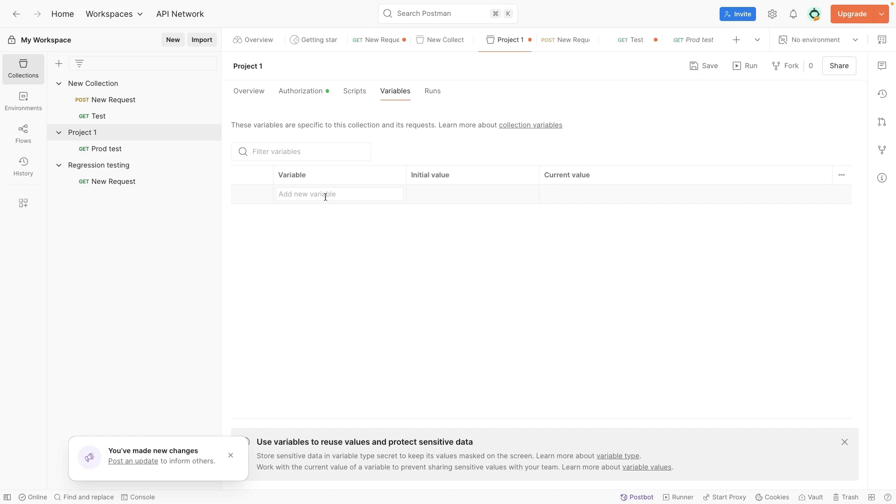
{"action": "type", "text": "us"}
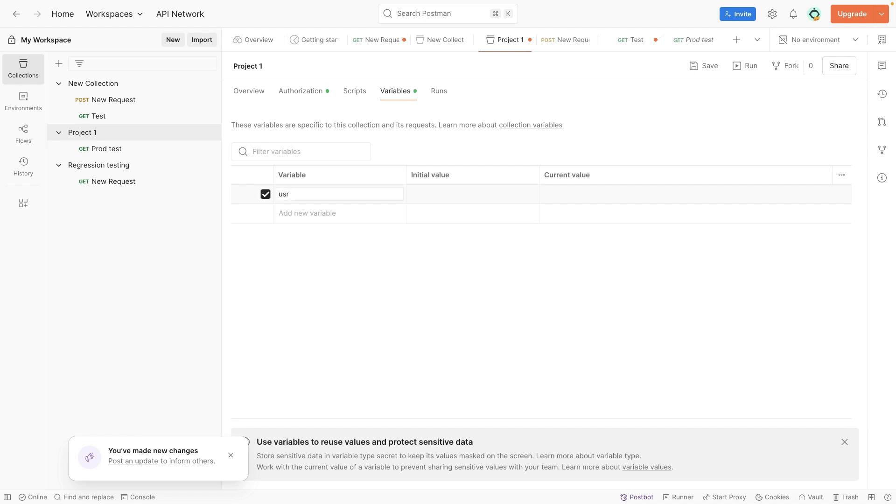
{"action": "type", "text": "ername"}
{"action": "left_click", "coordinate": [328, 212]}
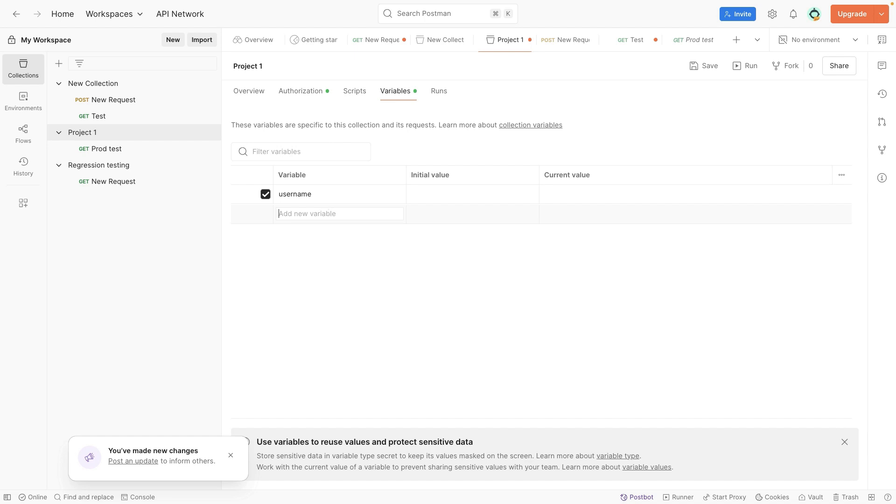
{"action": "type", "text": "baseUrl"}
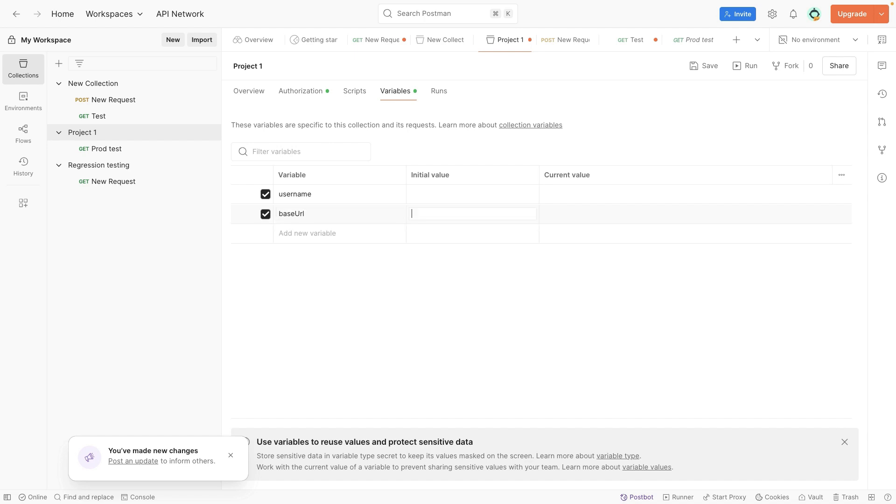
{"action": "type", "text": "ww."}
{"action": "key", "text": "BackSpace"}
{"action": "key", "text": "BackSpace"}
Duplicate the Prod test request twice within the Project 1 collection.
{"action": "left_click", "coordinate": [124, 149]}
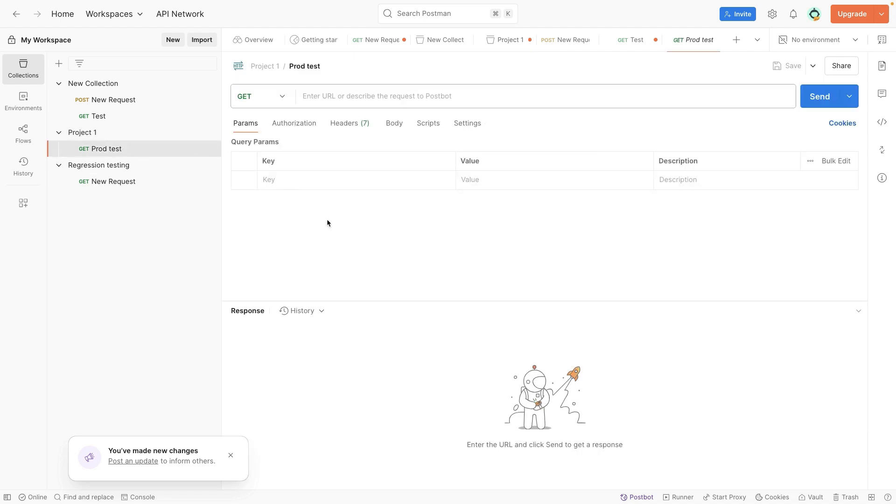
{"action": "left_click", "coordinate": [218, 133]}
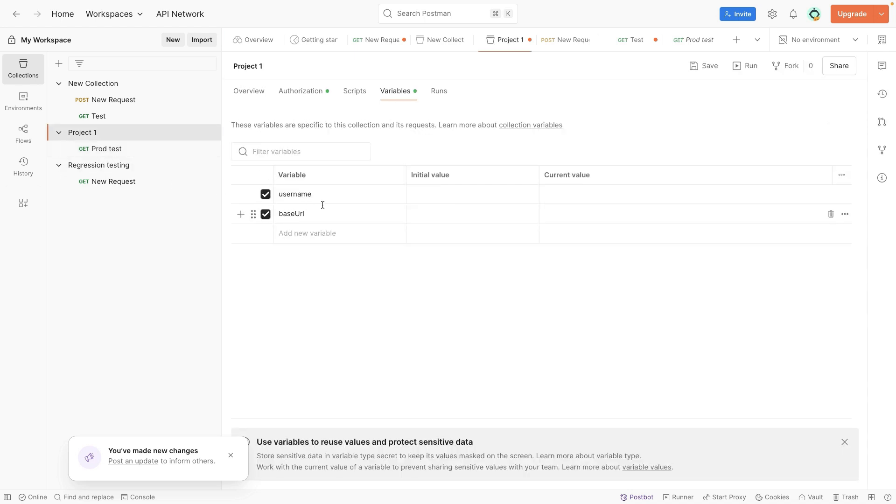
{"action": "double_click", "coordinate": [292, 196]}
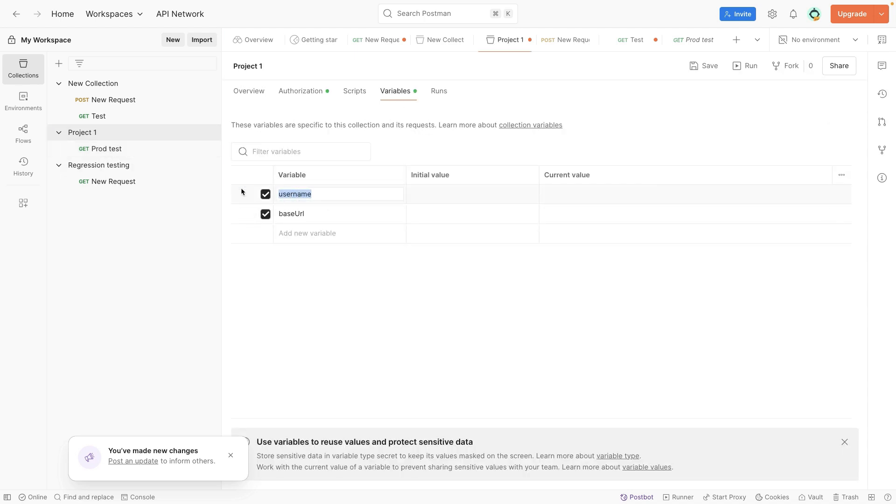
{"action": "left_click", "coordinate": [118, 149]}
{"action": "left_click", "coordinate": [209, 148]}
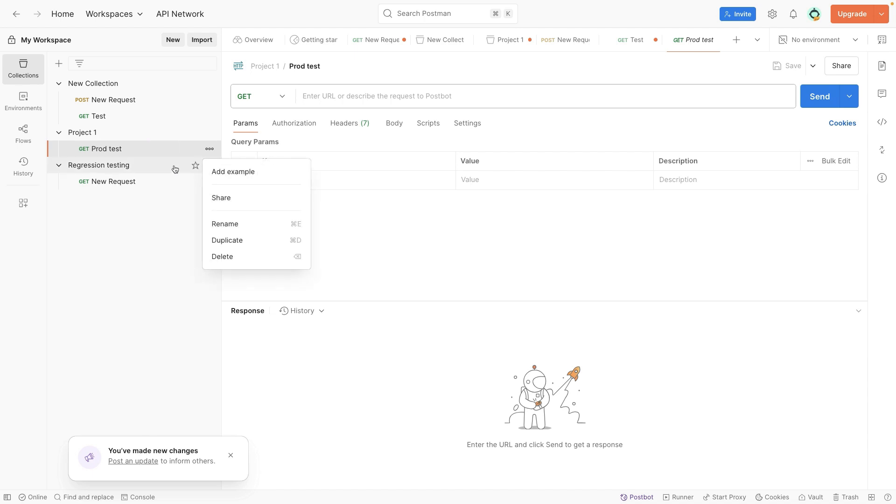
{"action": "left_click", "coordinate": [227, 240]}
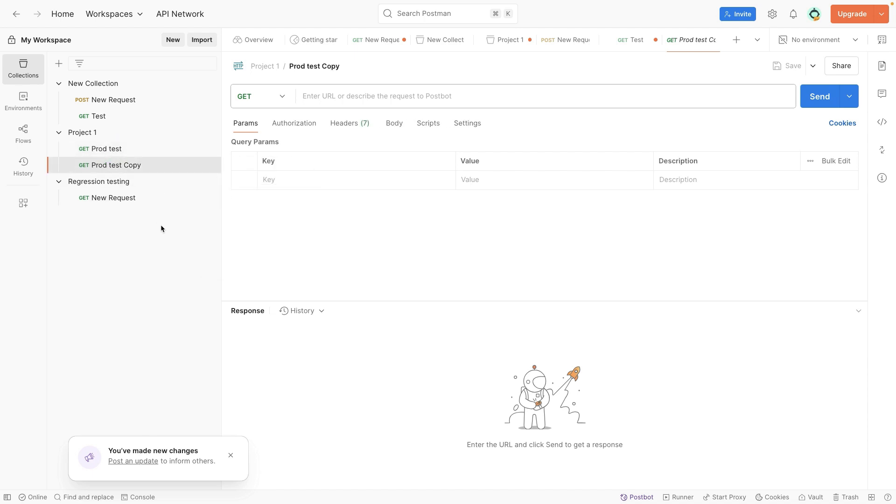
{"action": "right_click", "coordinate": [108, 149]}
{"action": "left_click", "coordinate": [237, 241]}
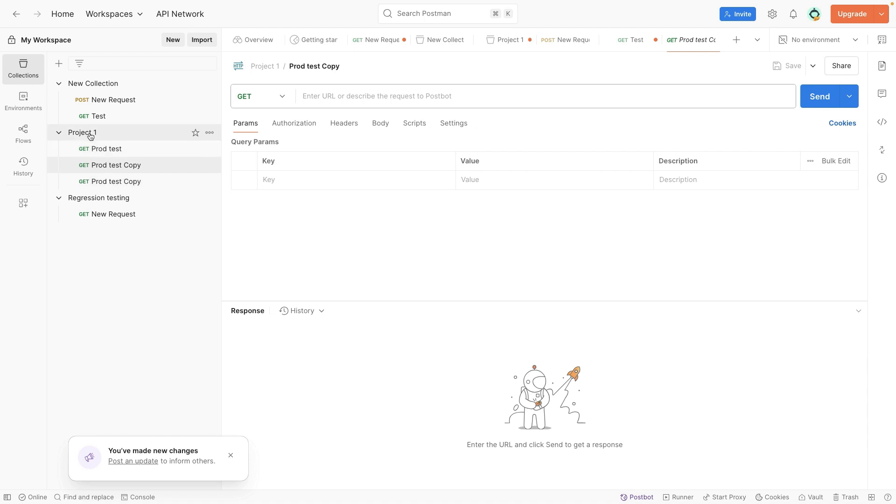
Review the variables and authorization of Project 1 along with its Prod test request and the first copy.
{"action": "left_click", "coordinate": [92, 136]}
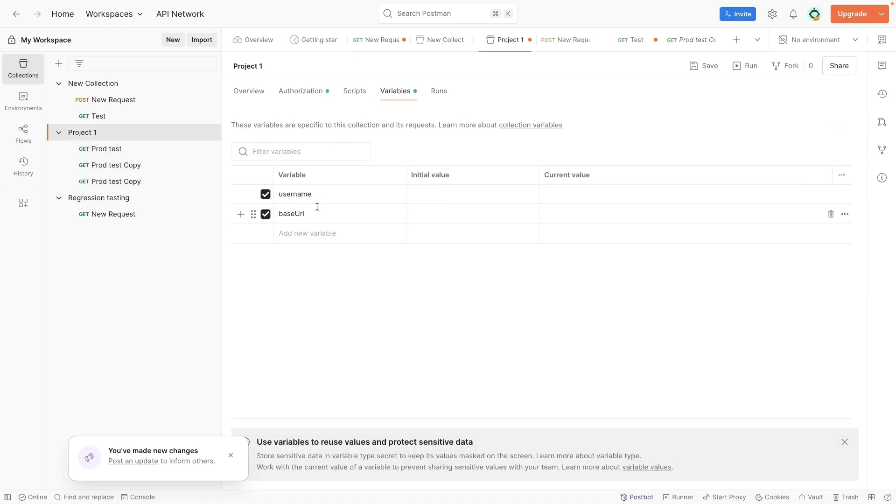
{"action": "left_click", "coordinate": [119, 152]}
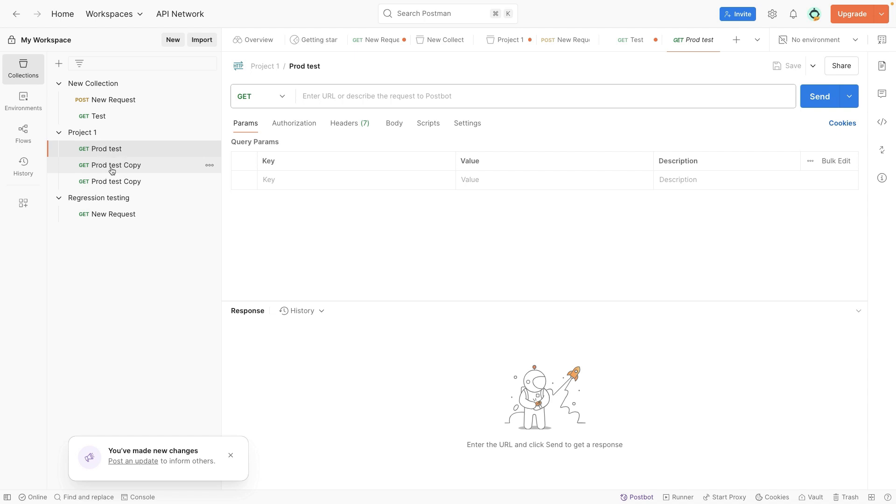
{"action": "left_click", "coordinate": [112, 168]}
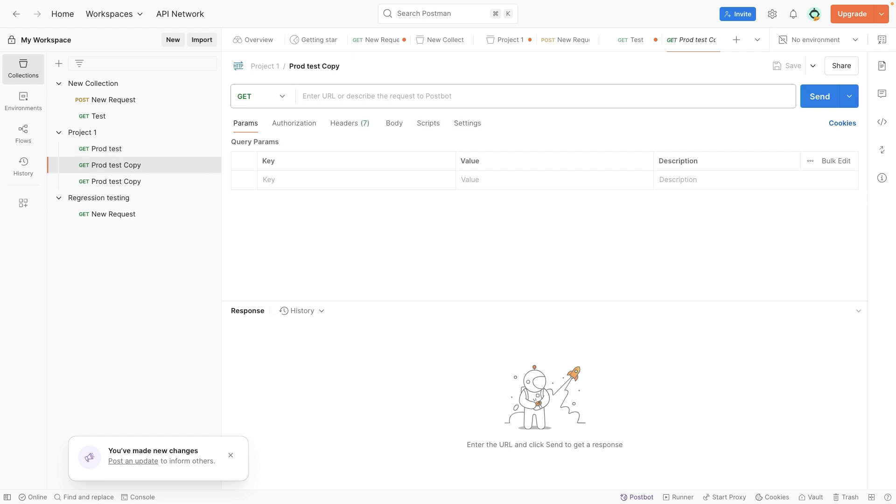
{"action": "left_click", "coordinate": [107, 132]}
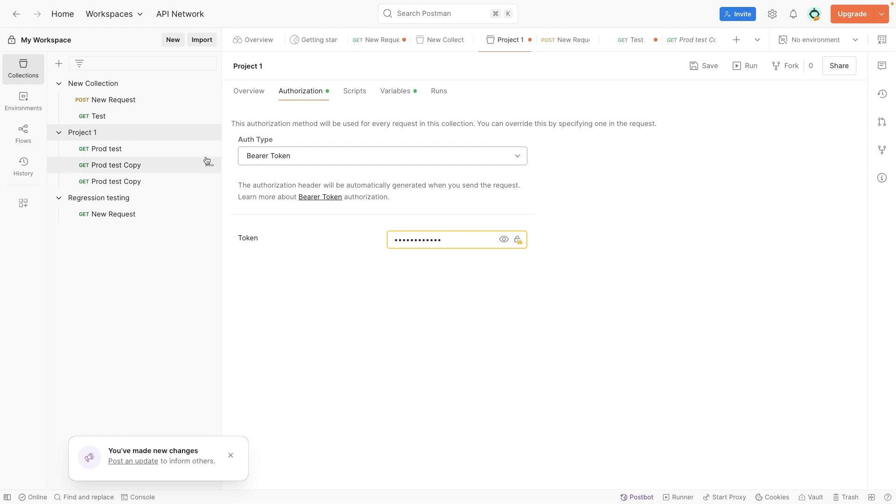
Mark New Collection as a favorite and review its available actions and its run history.
{"action": "left_click", "coordinate": [126, 87]}
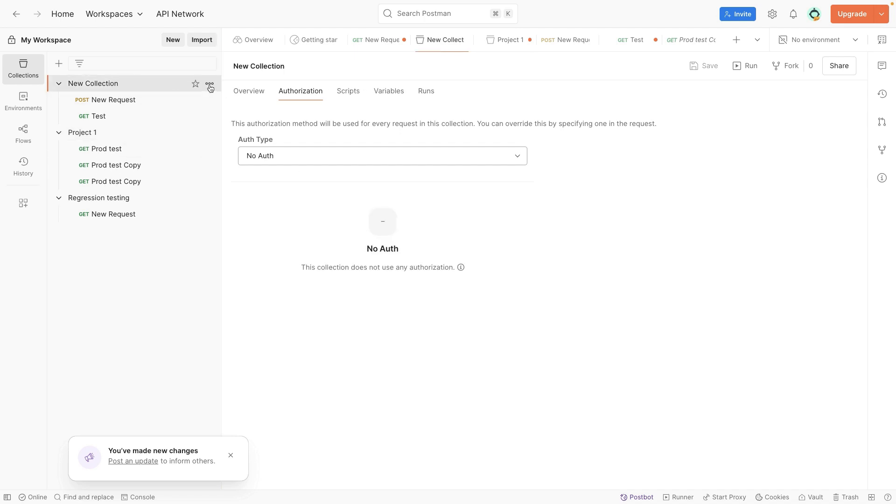
{"action": "left_click", "coordinate": [195, 84]}
{"action": "left_click", "coordinate": [210, 83]}
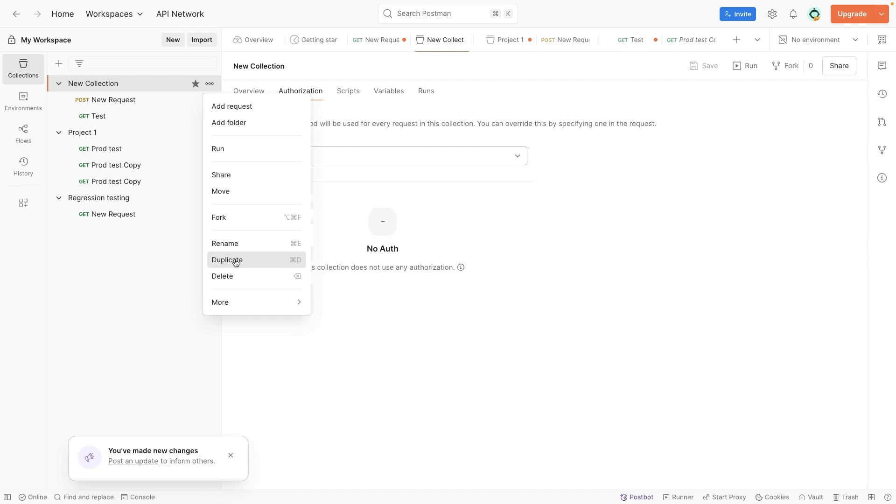
{"action": "mouse_move", "coordinate": [246, 303]}
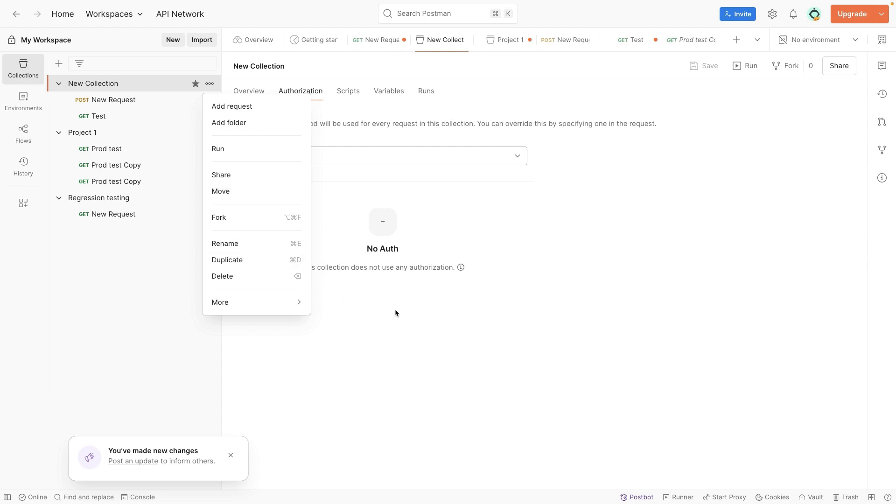
{"action": "key", "text": "Escape"}
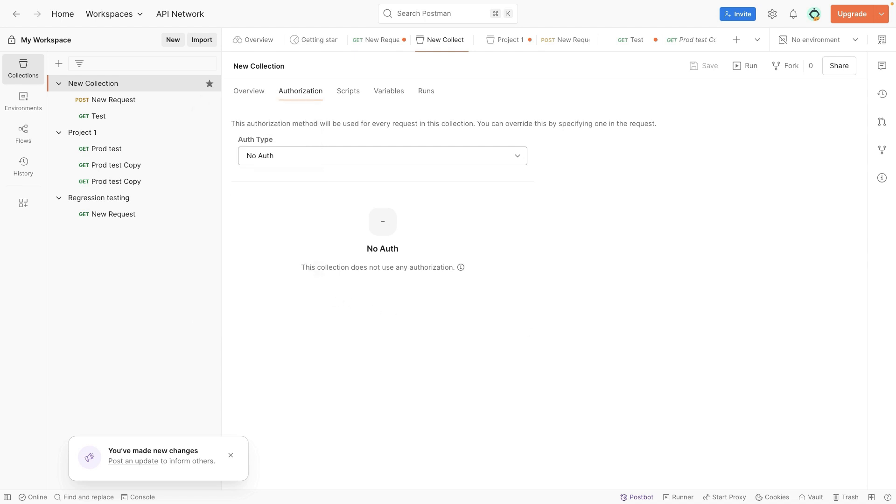
{"action": "left_click", "coordinate": [426, 91]}
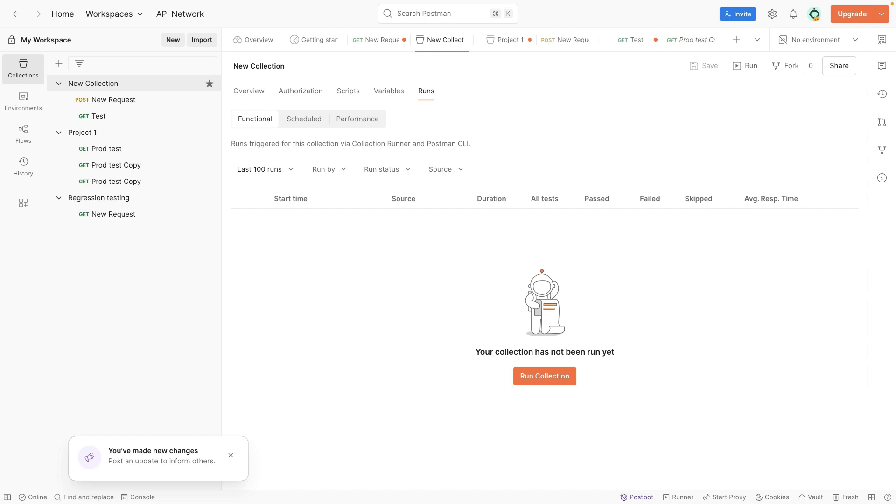
{"action": "left_click", "coordinate": [116, 84]}
Collapse and re-expand the Project 1 and Regression testing collections.
{"action": "left_click", "coordinate": [61, 134]}
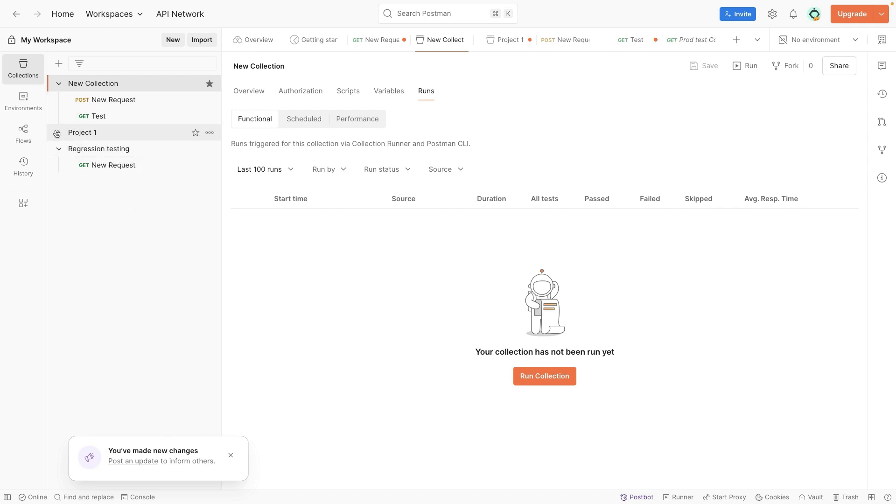
{"action": "left_click", "coordinate": [58, 148]}
{"action": "left_click", "coordinate": [61, 134]}
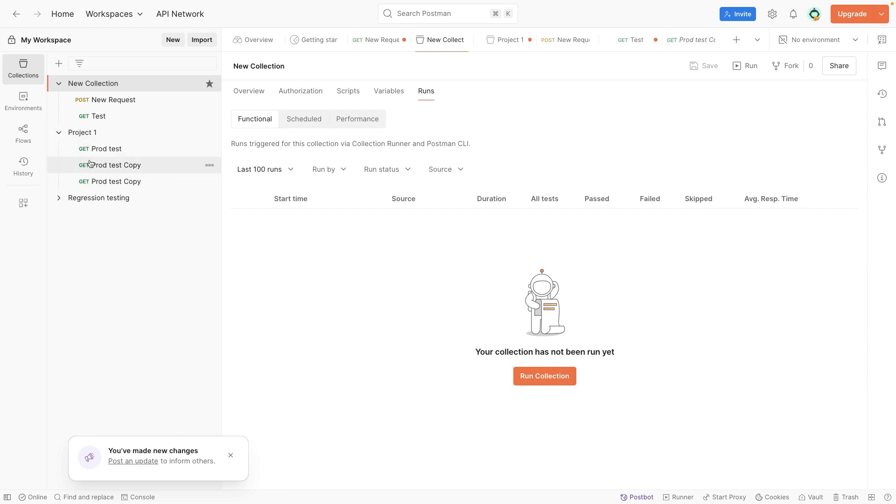
{"action": "left_click", "coordinate": [60, 198]}
Open New Request in the Regression testing collection and change its method to DELETE.
{"action": "left_click", "coordinate": [149, 202]}
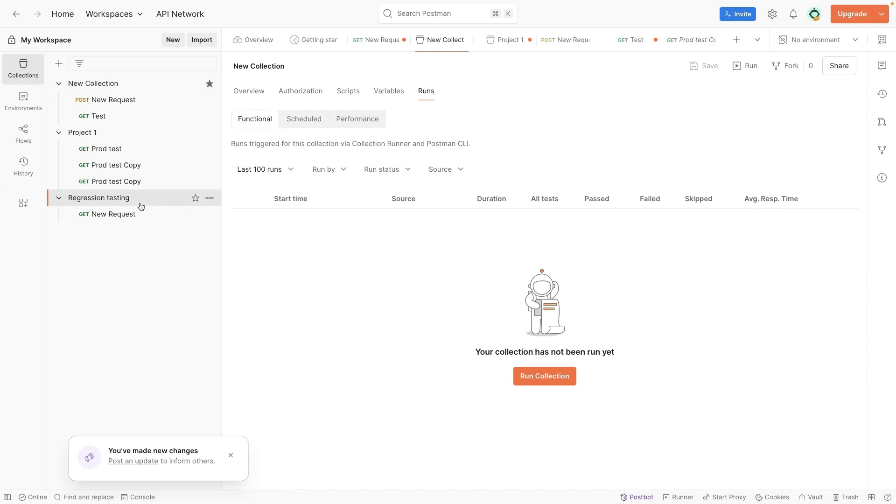
{"action": "left_click", "coordinate": [131, 215]}
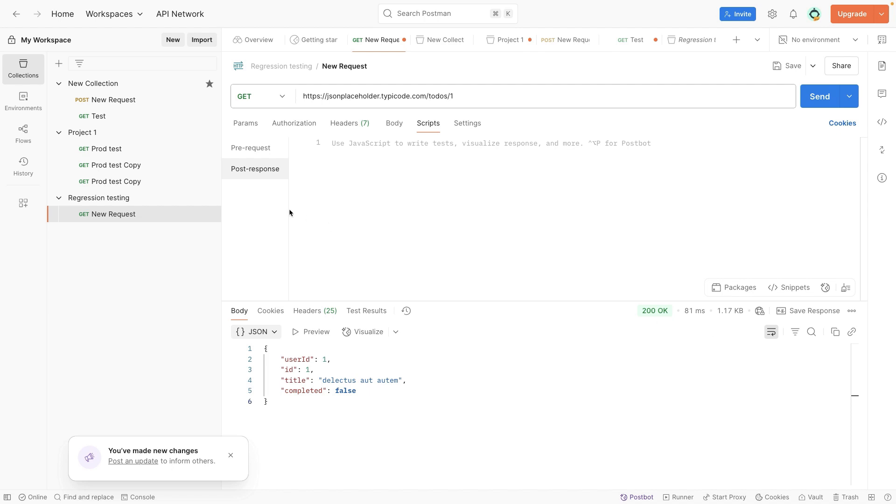
{"action": "left_click", "coordinate": [282, 99]}
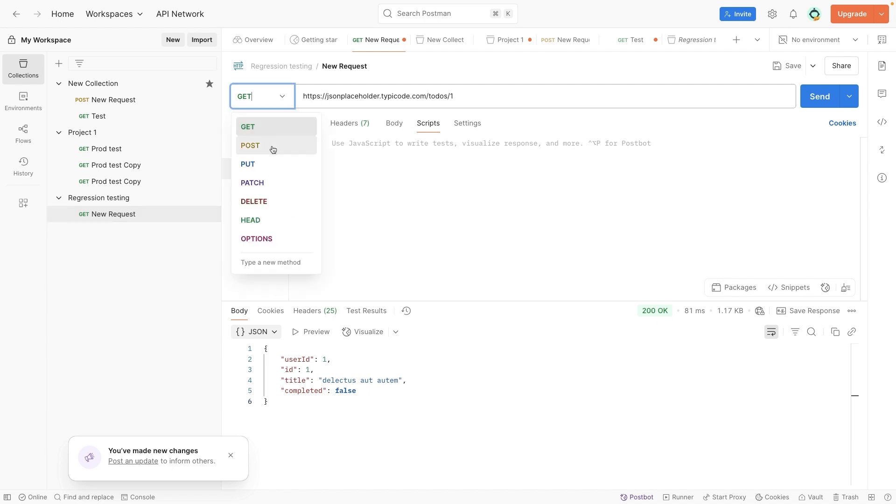
{"action": "left_click", "coordinate": [284, 205]}
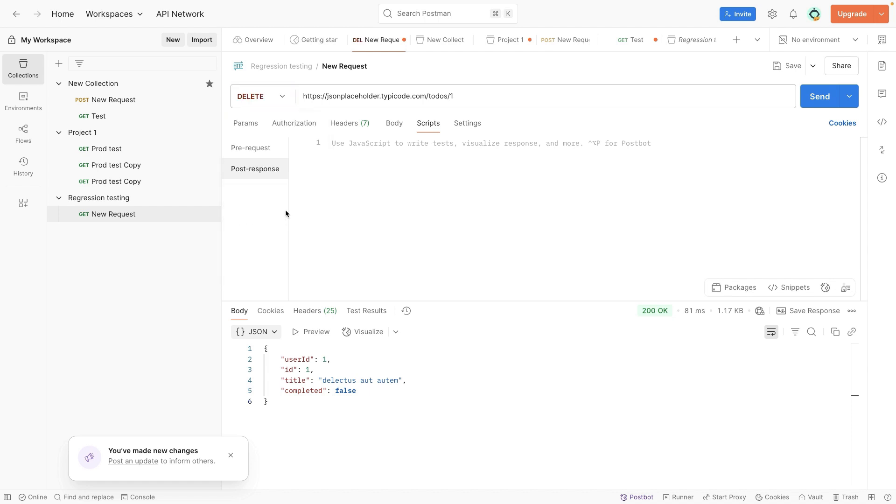